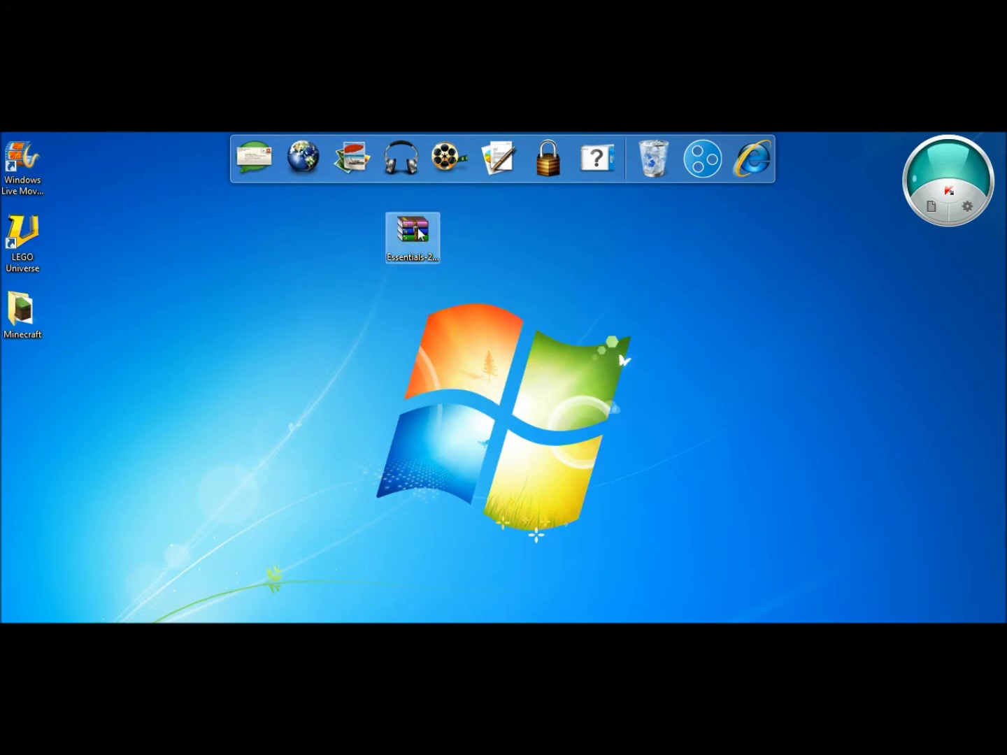
- Move the Essentials archive down and create a new folder on the desktop
drag(412, 232, 439, 327)
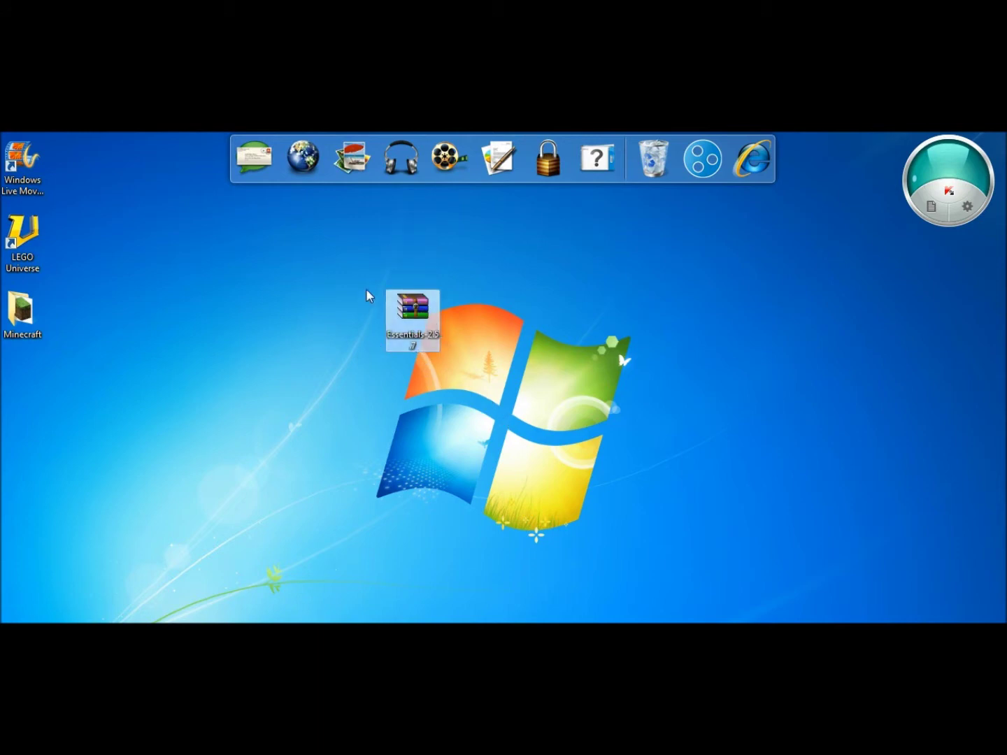
drag(373, 311, 468, 386)
right_click(232, 414)
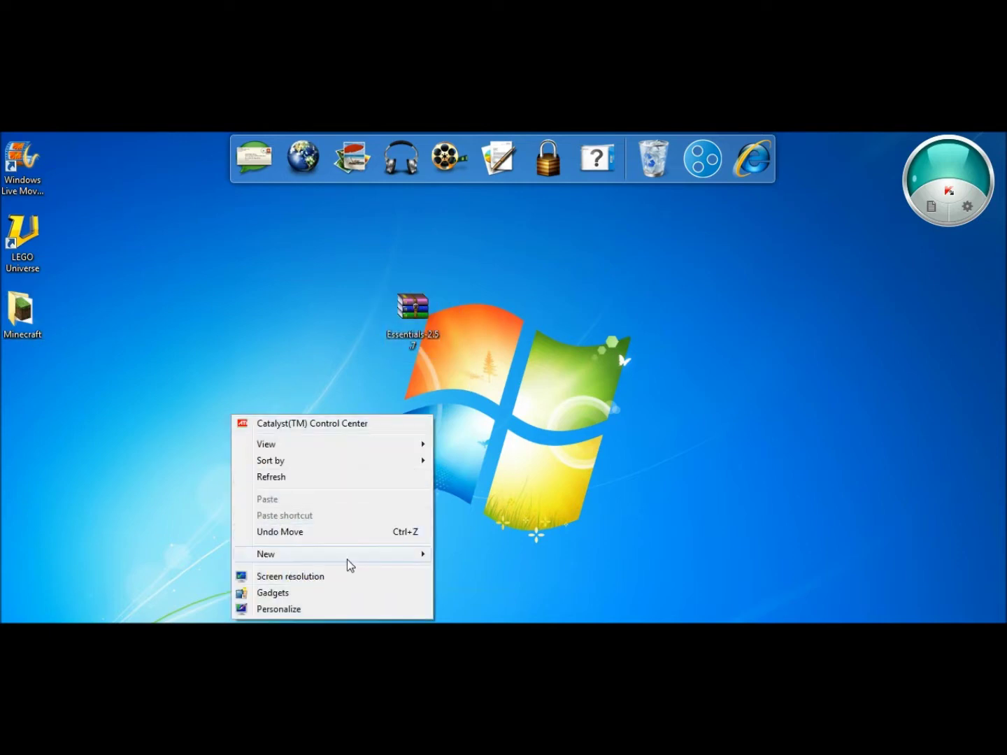
mouse_move(332, 554)
click(489, 398)
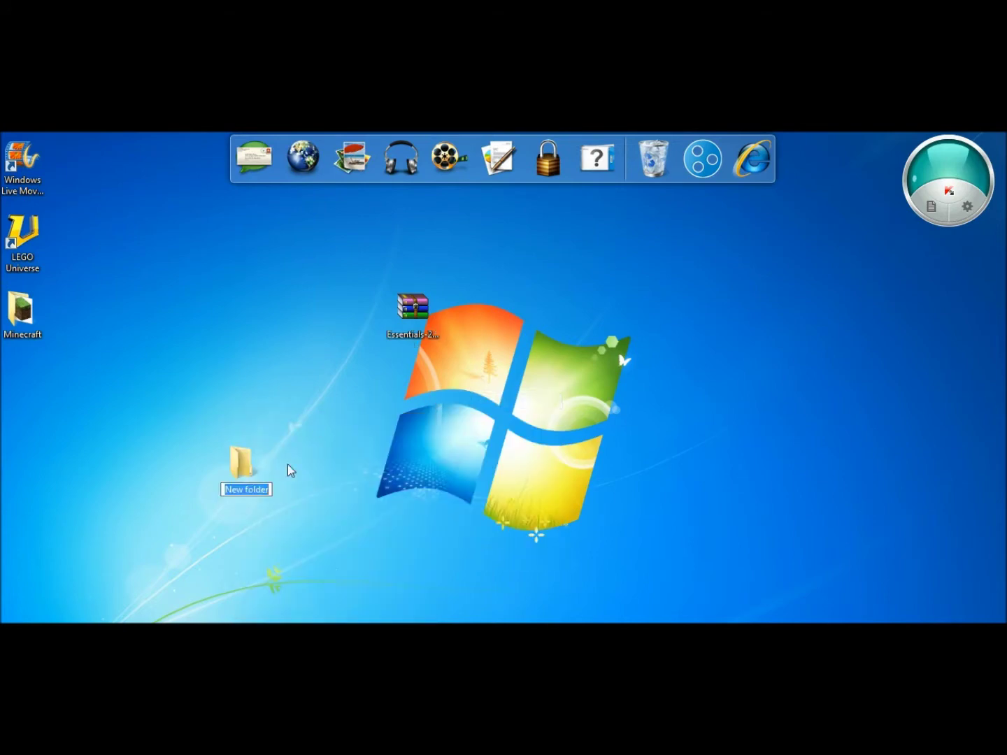
drag(244, 466, 236, 387)
- Rename the new folder to 'essienatls' and move the Essentials archive to the desktop centre
right_click(242, 395)
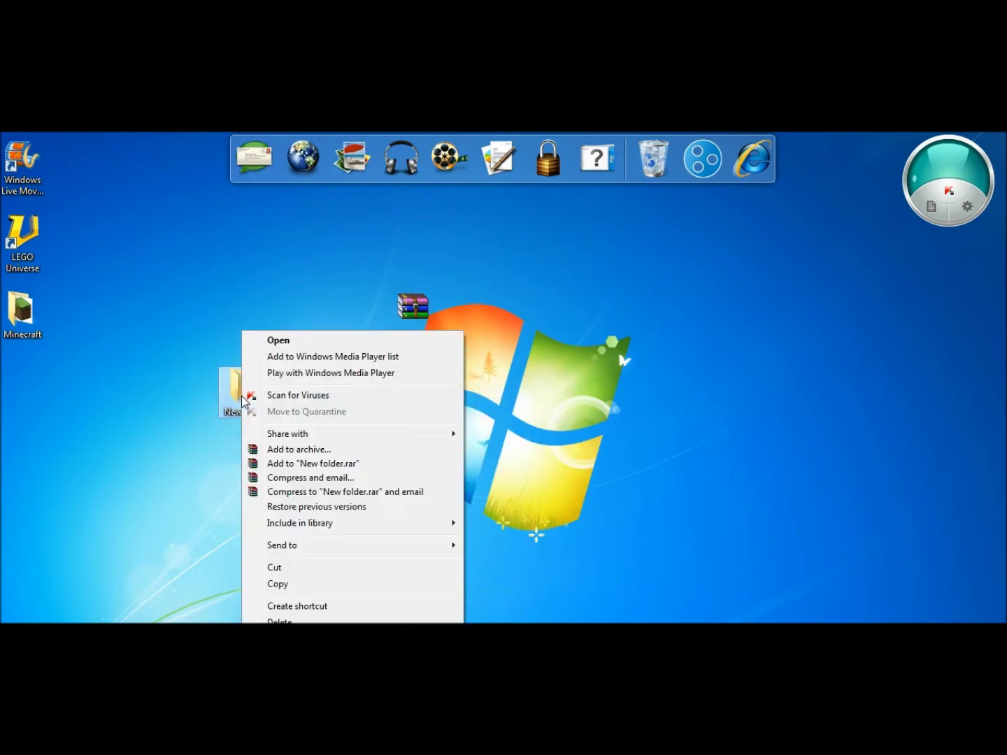
click(283, 621)
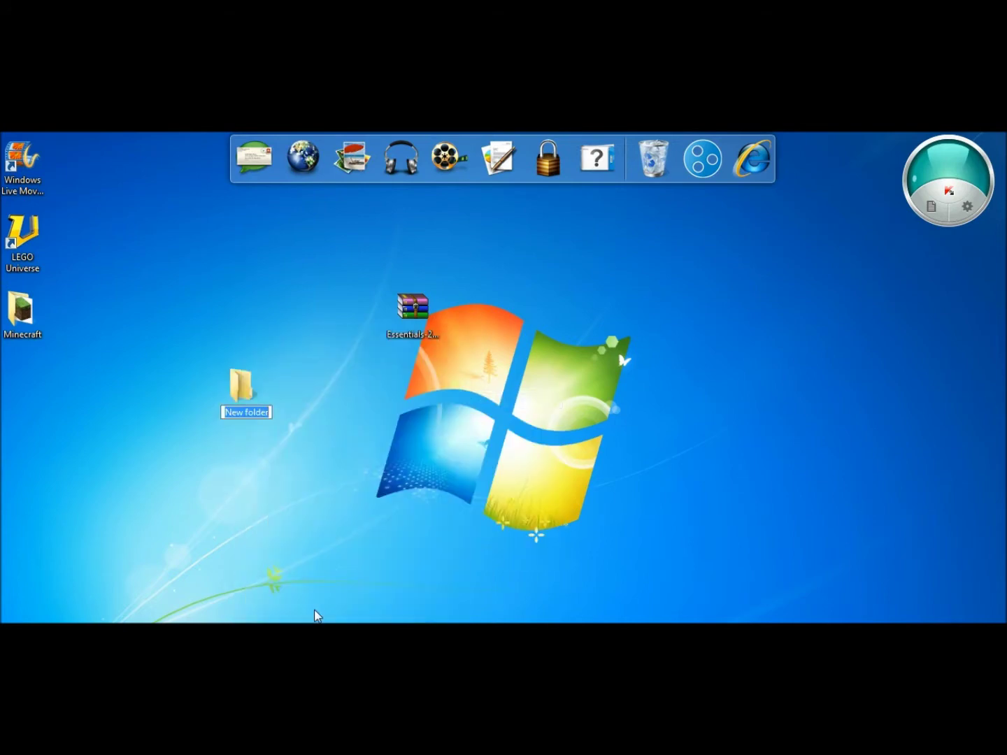
key(BackSpace)
key(Return)
mouse_move(412, 310)
mouse_down()
mouse_move(481, 360)
mouse_move(485, 394)
mouse_up()
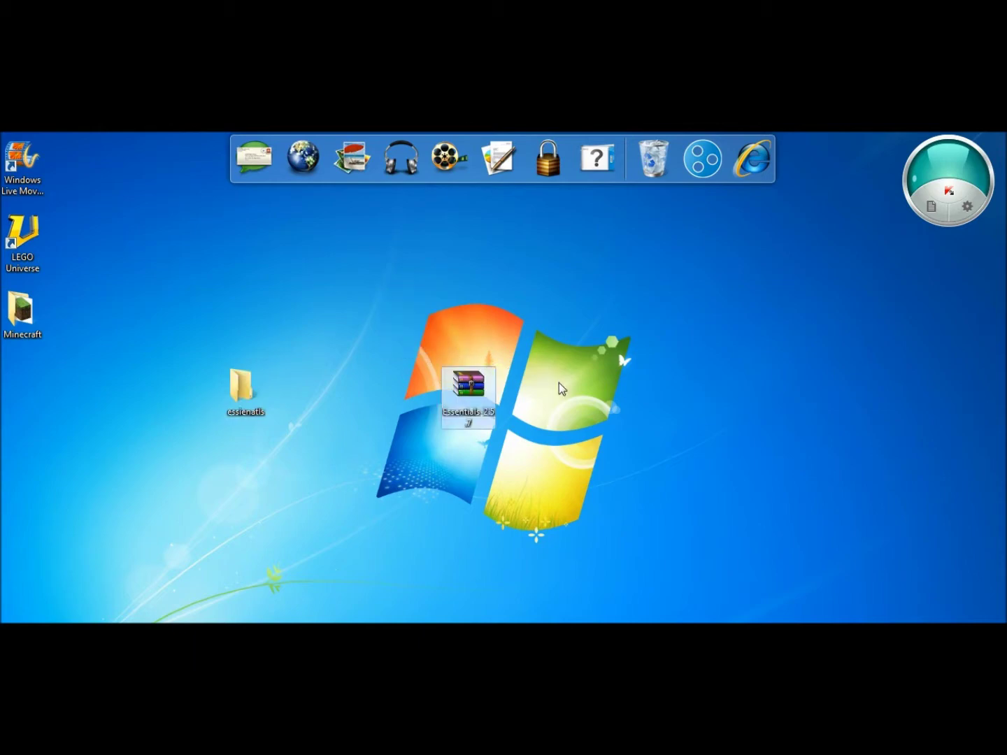
- Open the Essentials zip in WinRAR and tile it beside the essienatls folder window
double_click(474, 400)
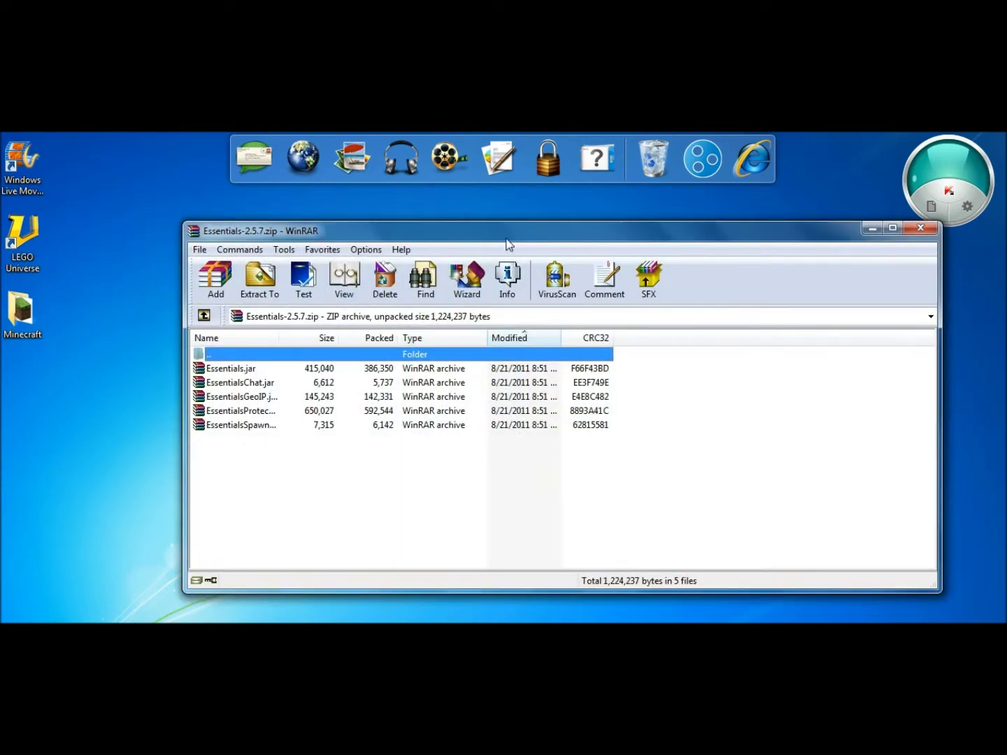
drag(632, 233, 739, 244)
double_click(229, 386)
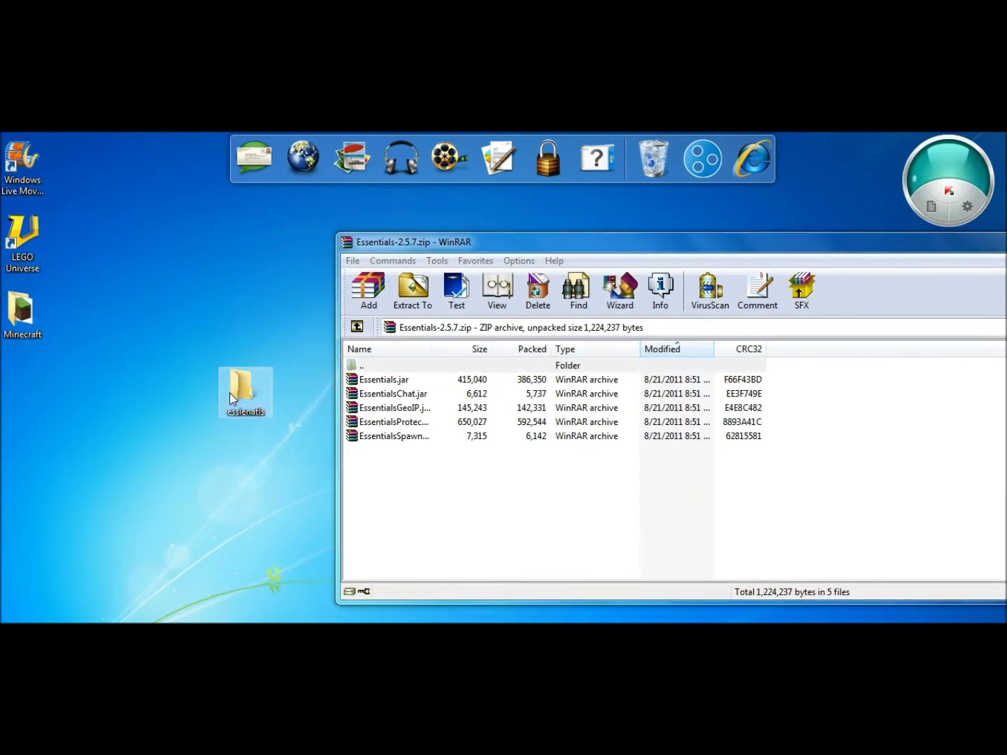
drag(318, 268, 11, 258)
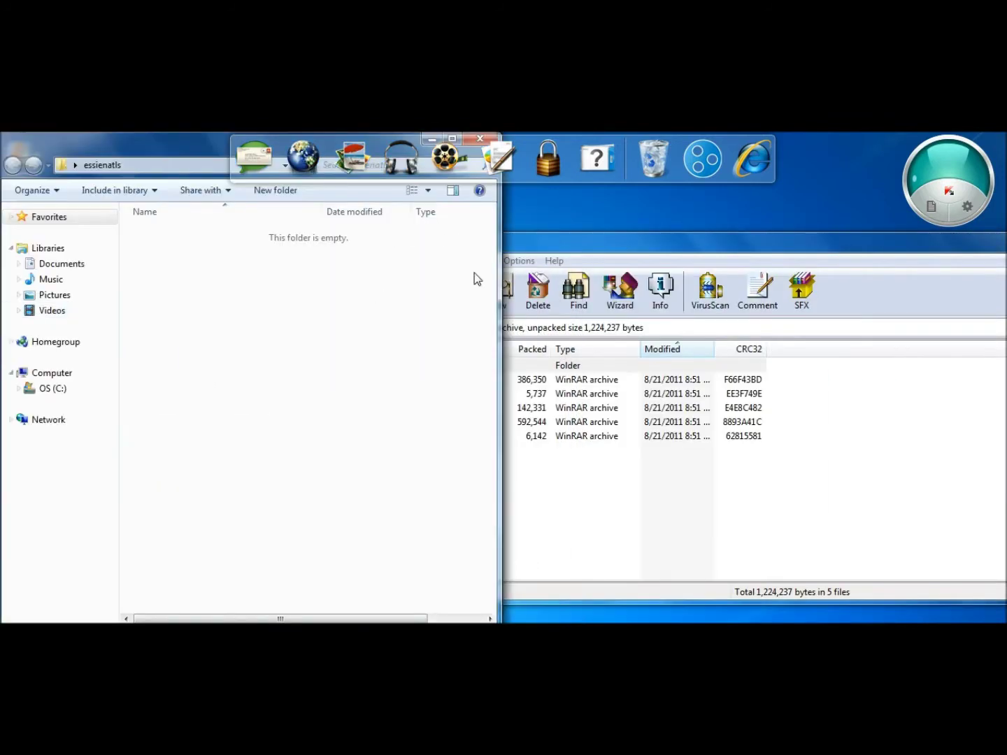
drag(644, 250, 1003, 268)
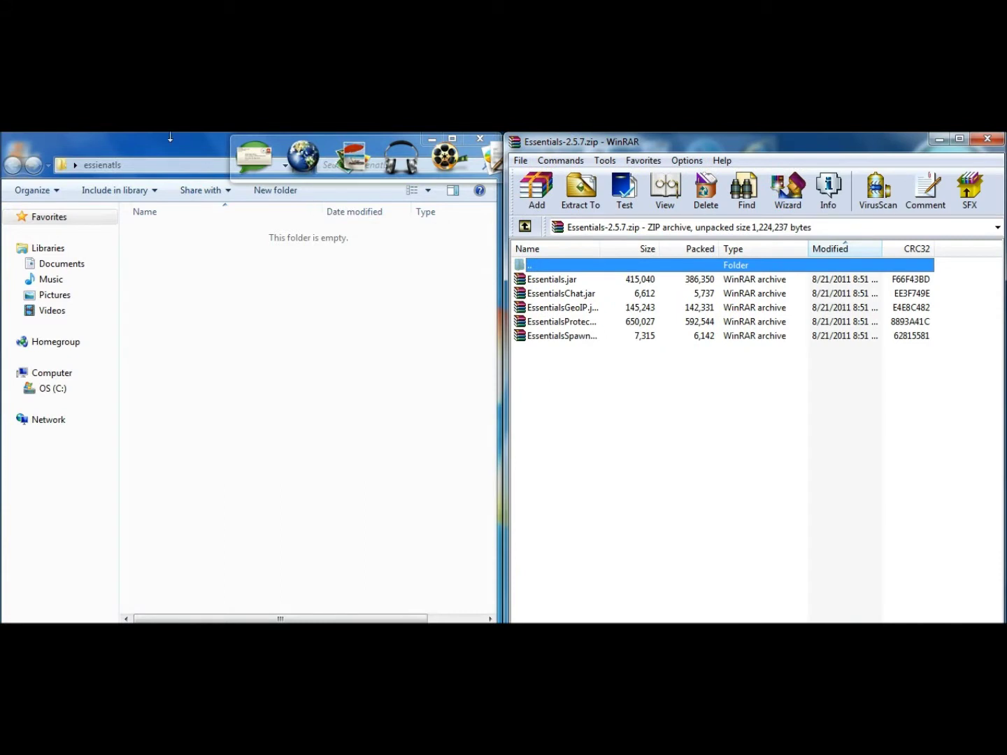
- Extract the five Essentials jar files into essienatls and close WinRAR
click(620, 370)
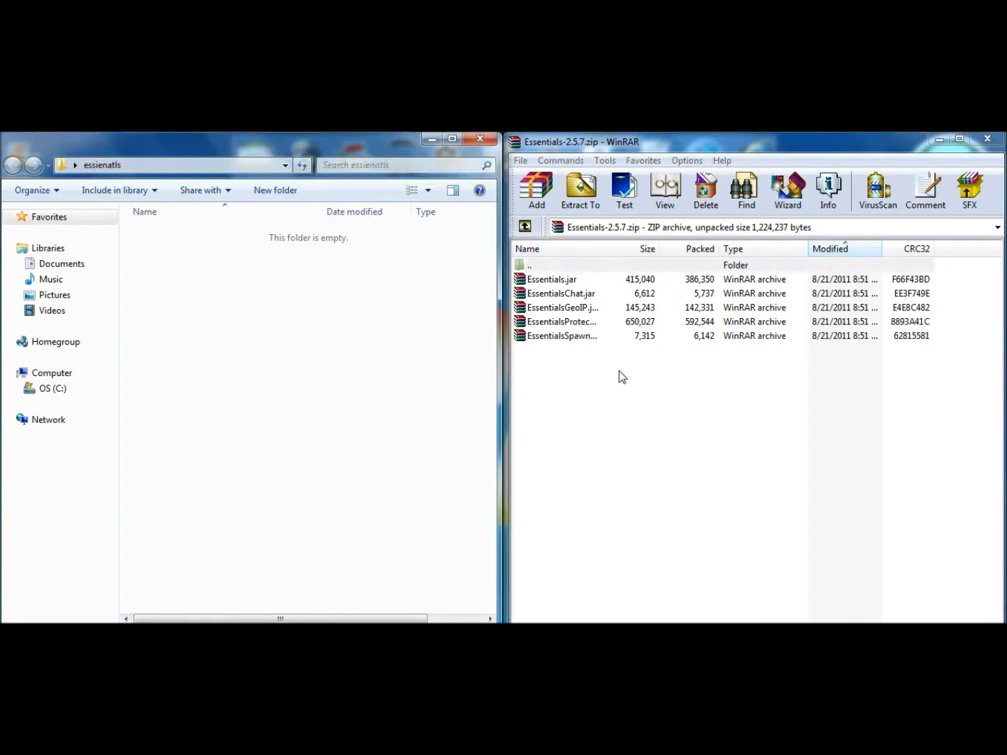
drag(598, 370, 599, 279)
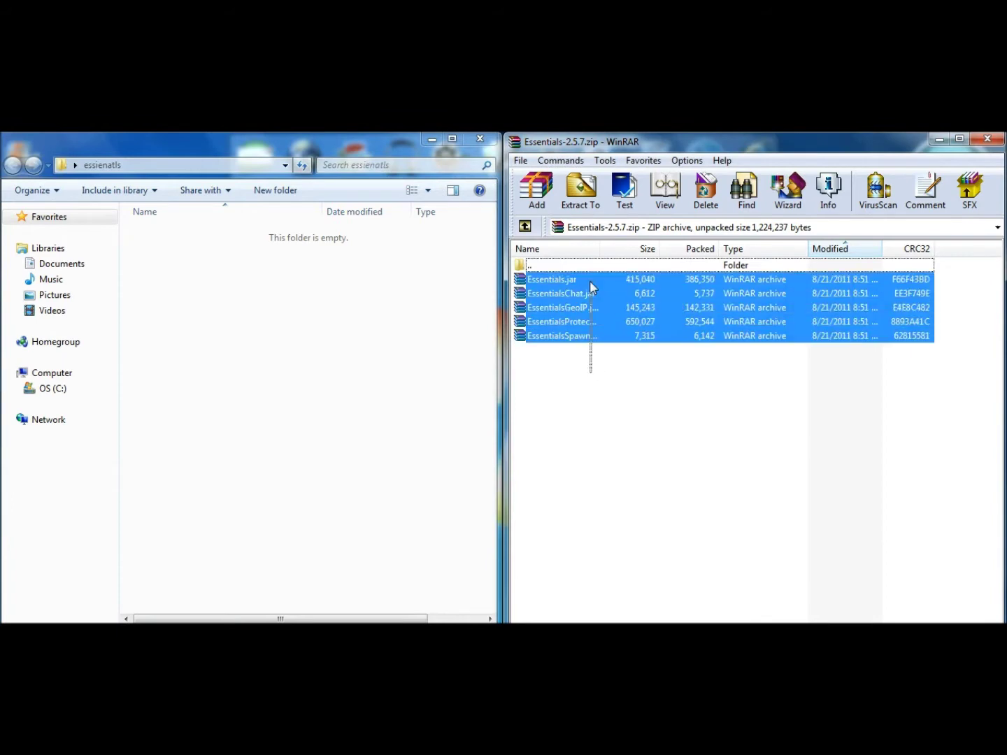
drag(529, 469, 314, 354)
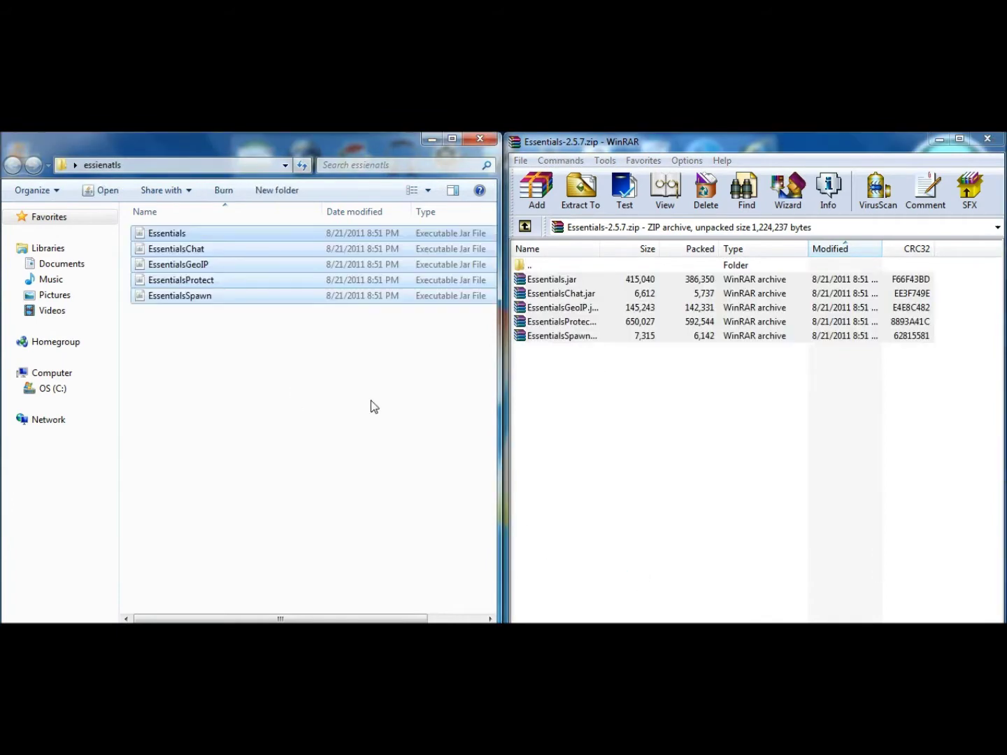
click(988, 139)
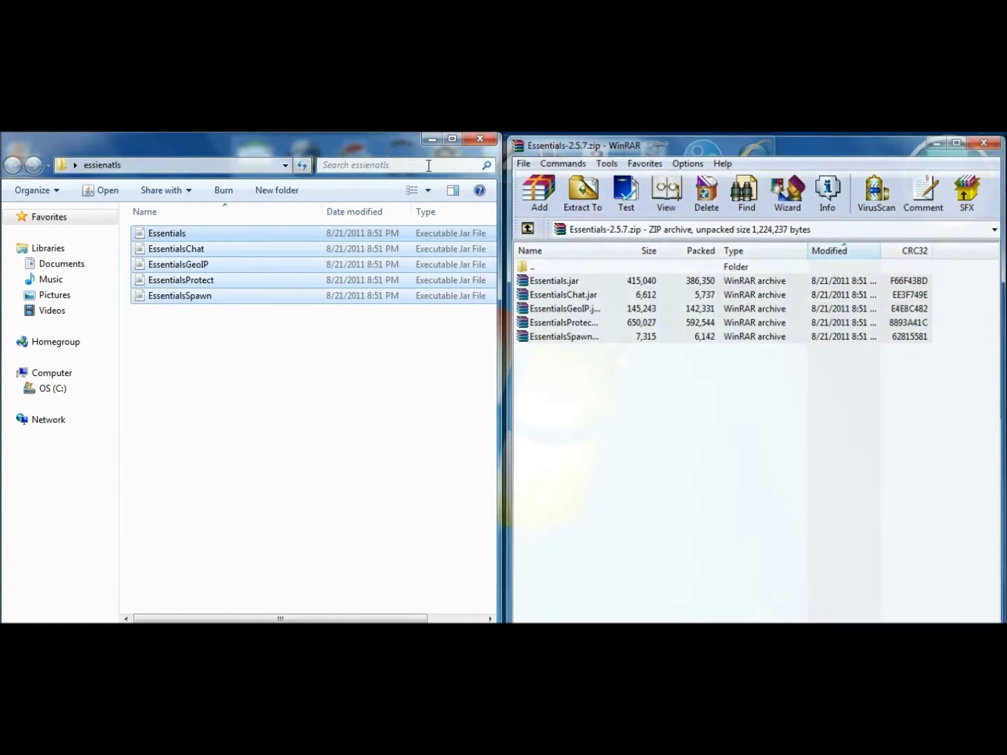
drag(369, 143, 823, 235)
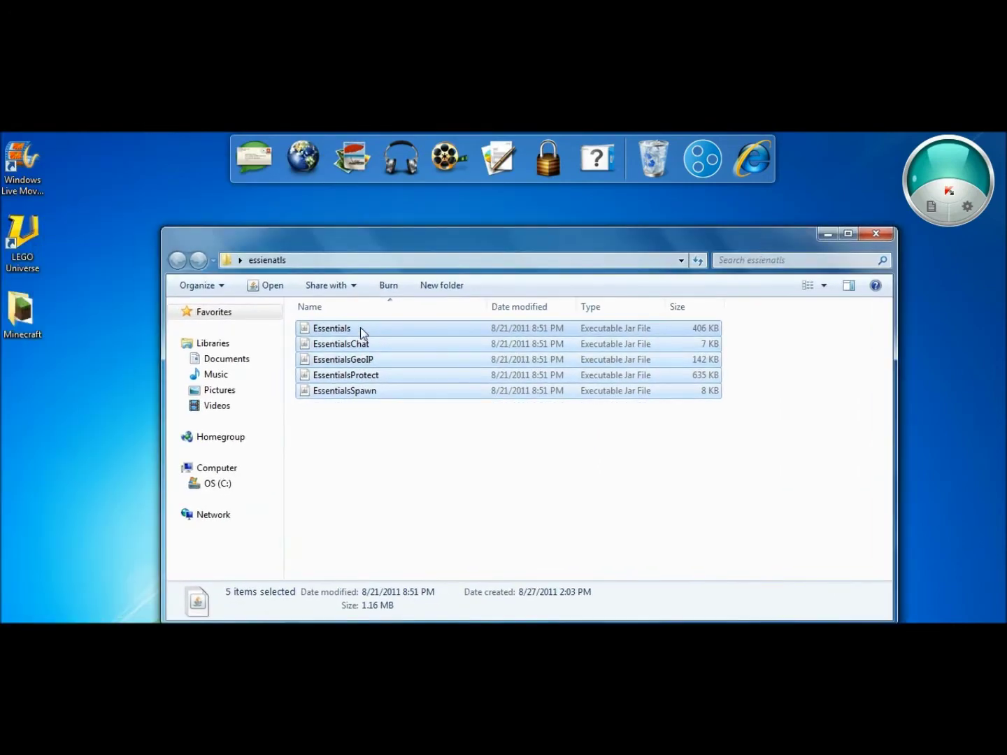
- Open Essentials.jar as an archive in WinRAR and move its window aside
right_click(353, 330)
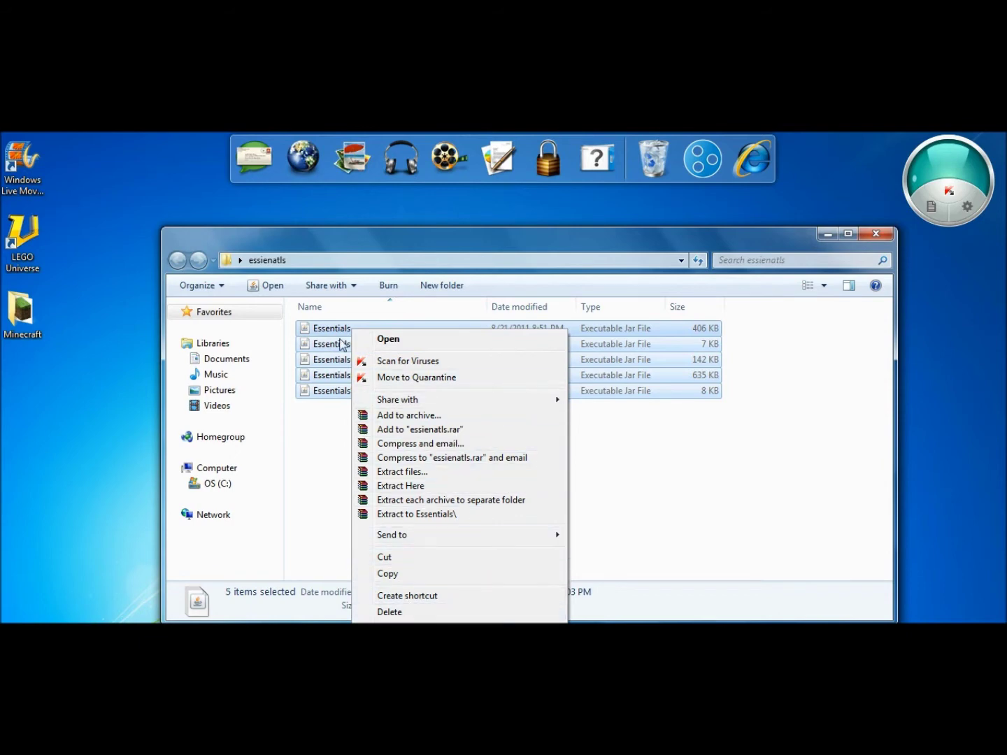
click(348, 324)
right_click(347, 329)
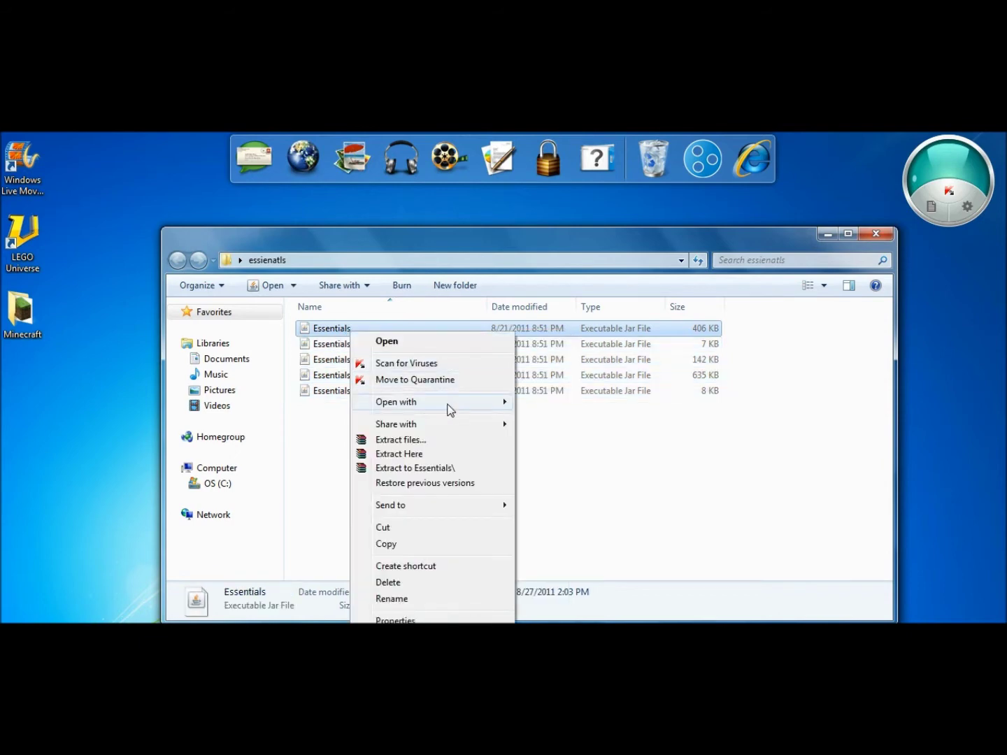
mouse_move(417, 402)
click(571, 418)
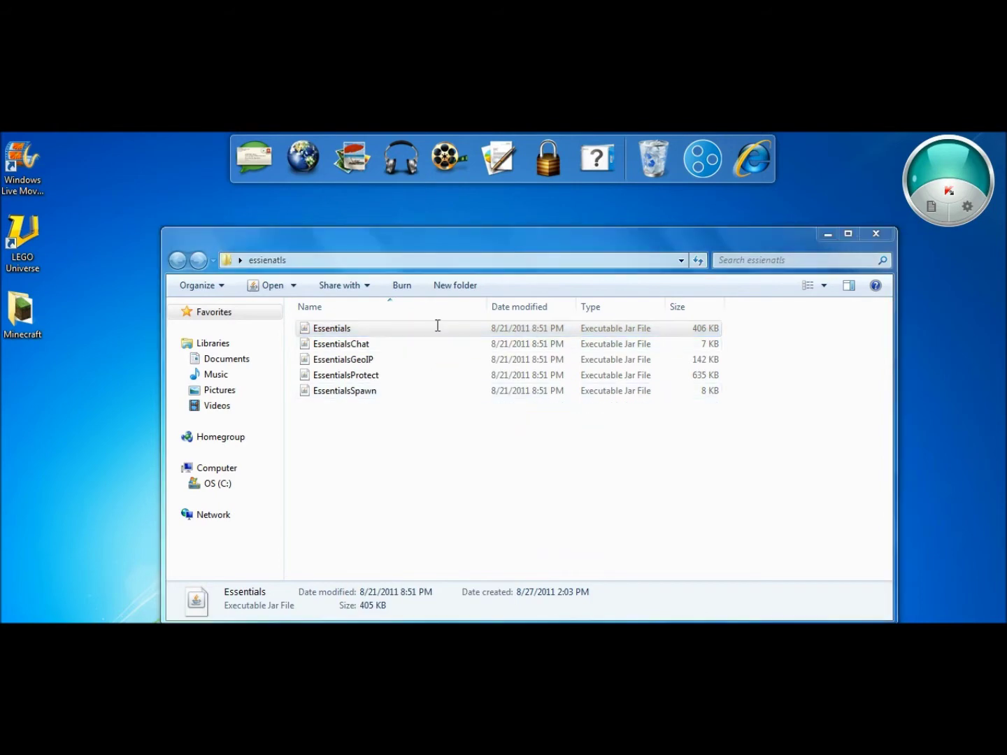
drag(478, 239, 691, 241)
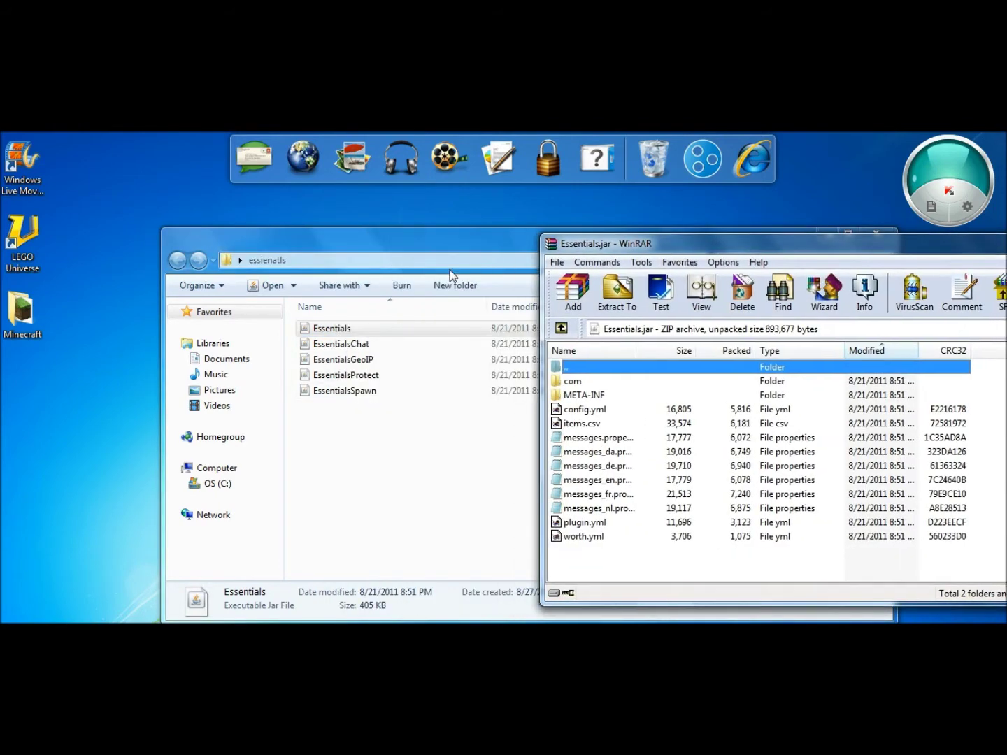
- Create a subfolder named 'essientals' inside essienatls, uncovering the WinRAR window
click(450, 287)
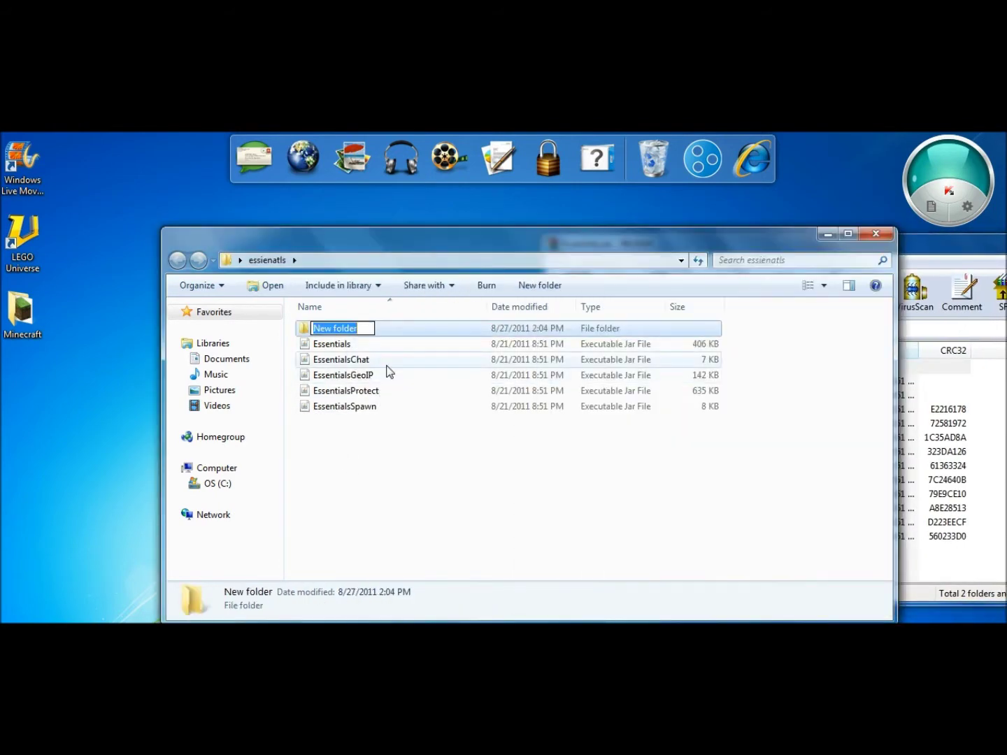
key(BackSpace)
text(essien)
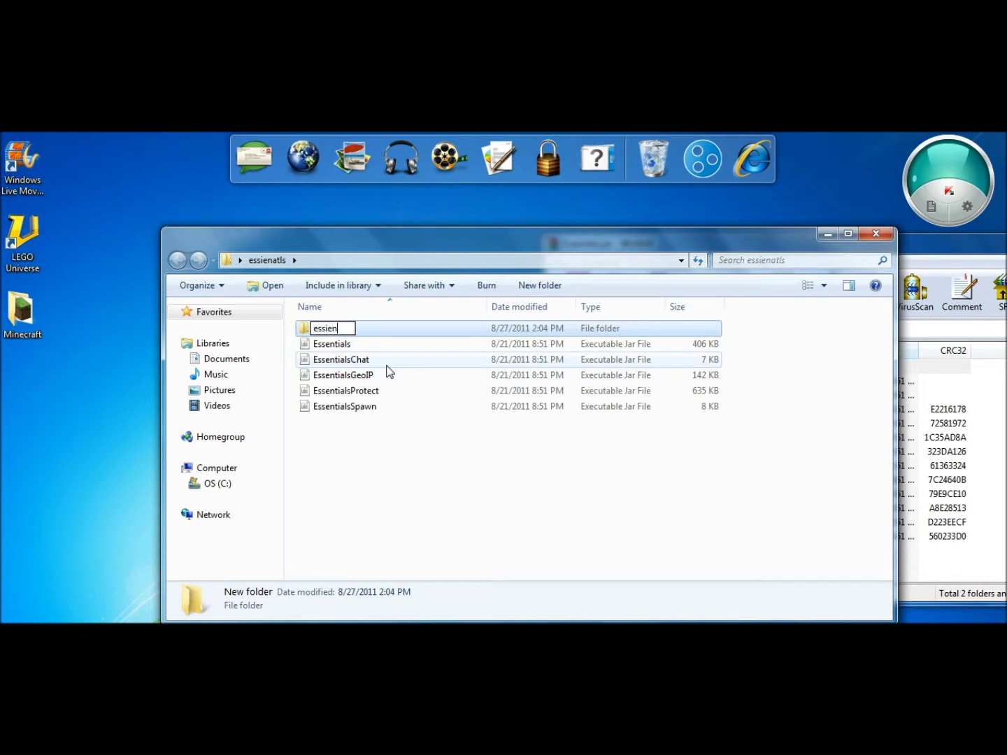
text(tals)
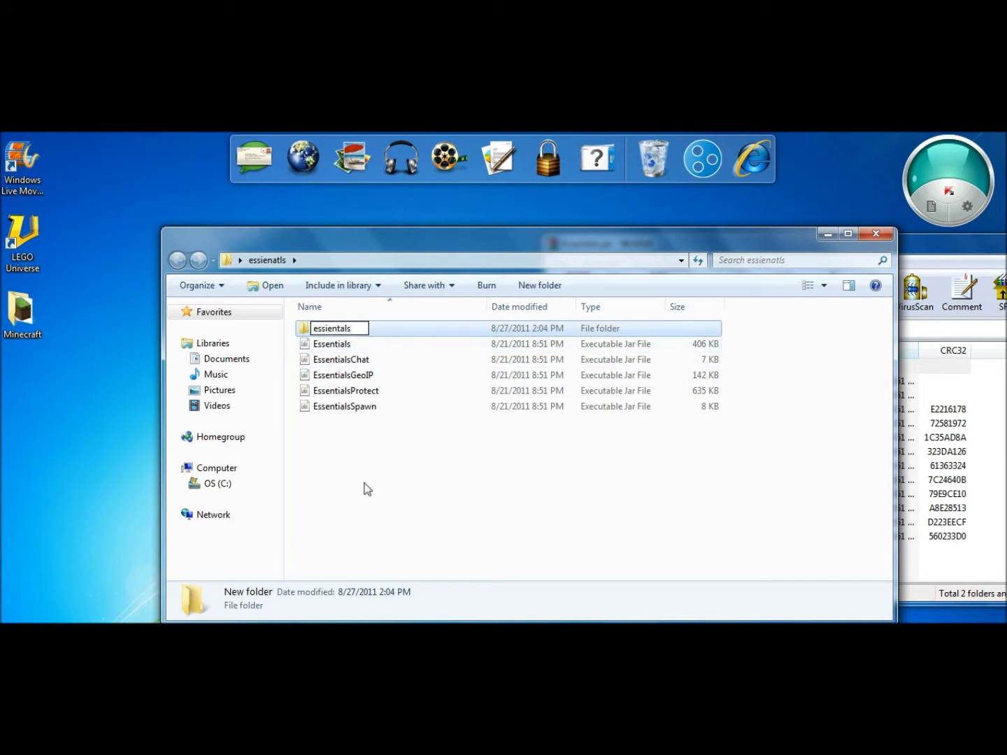
click(367, 490)
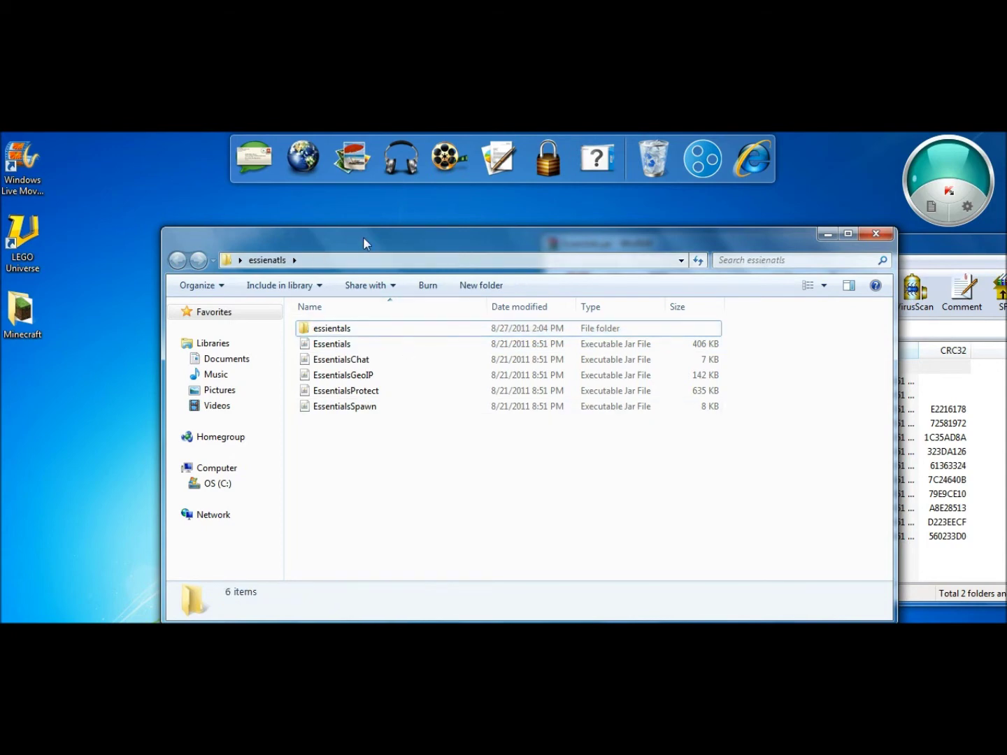
drag(463, 250, 139, 228)
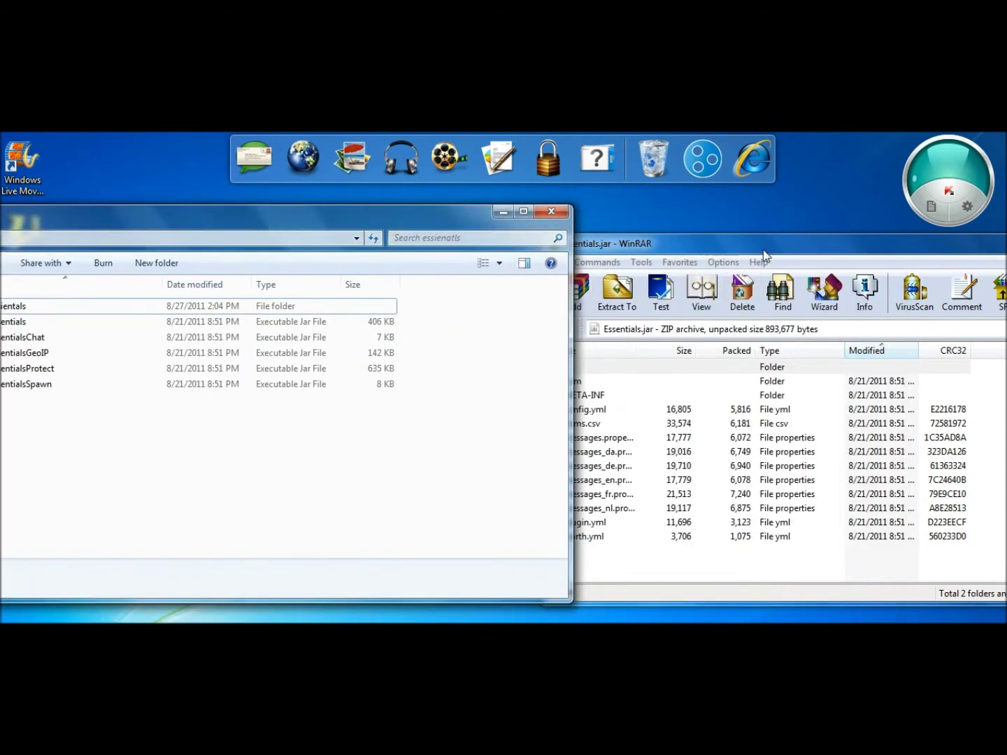
- Drag all Essentials.jar folders and files from WinRAR into the essientals folder
drag(793, 243, 762, 225)
drag(596, 537, 593, 366)
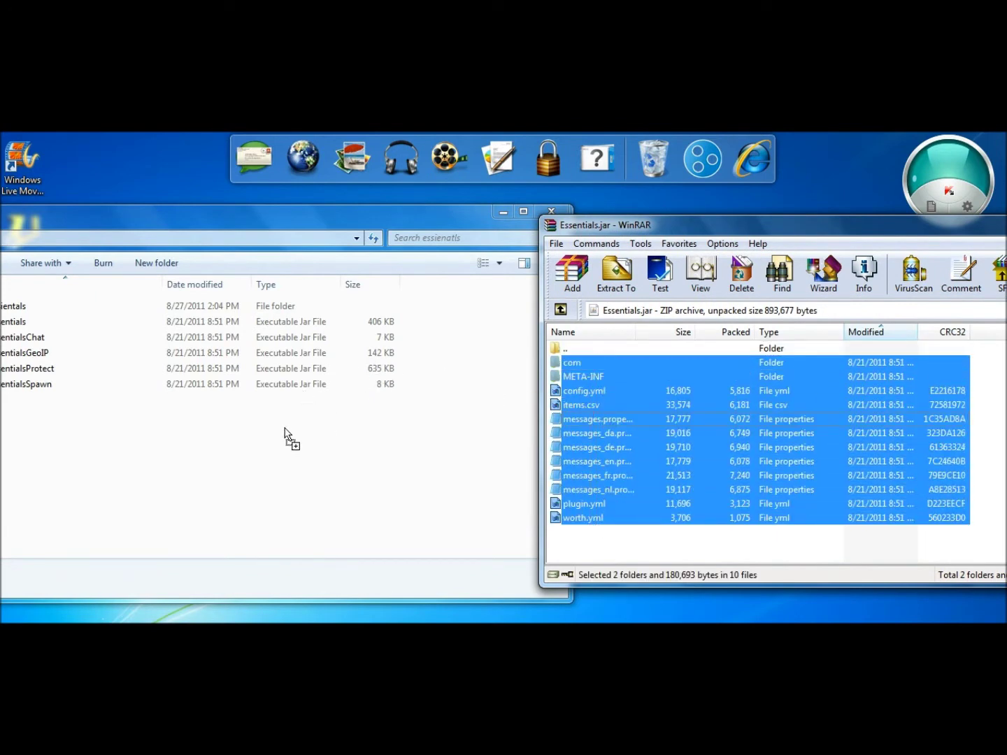
drag(335, 421, 260, 309)
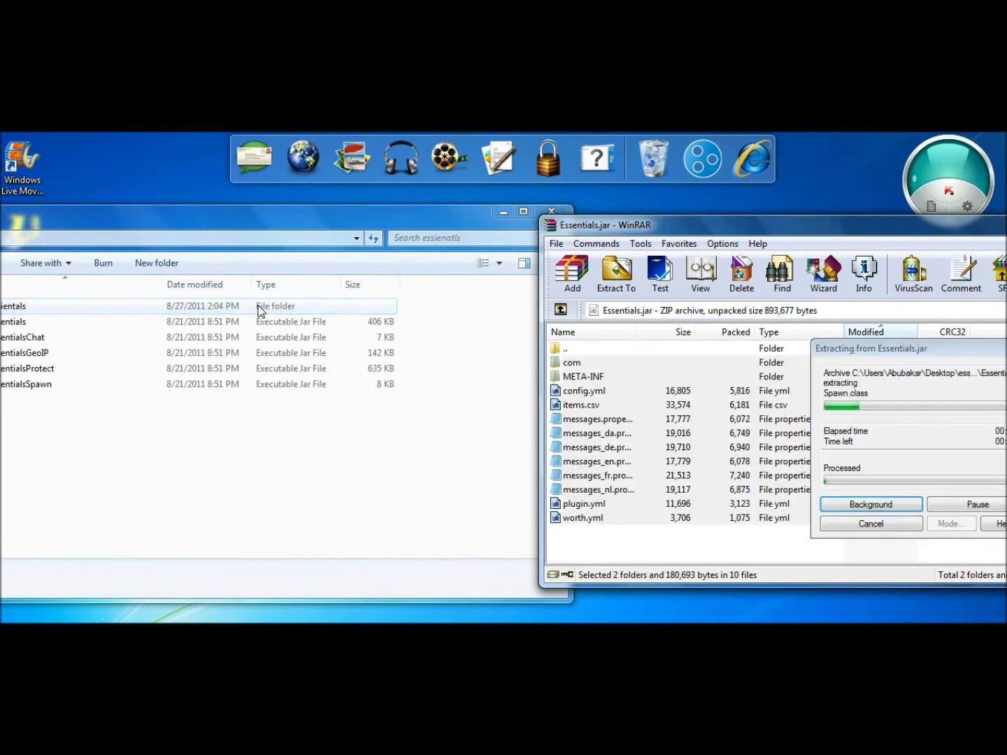
drag(349, 213, 697, 217)
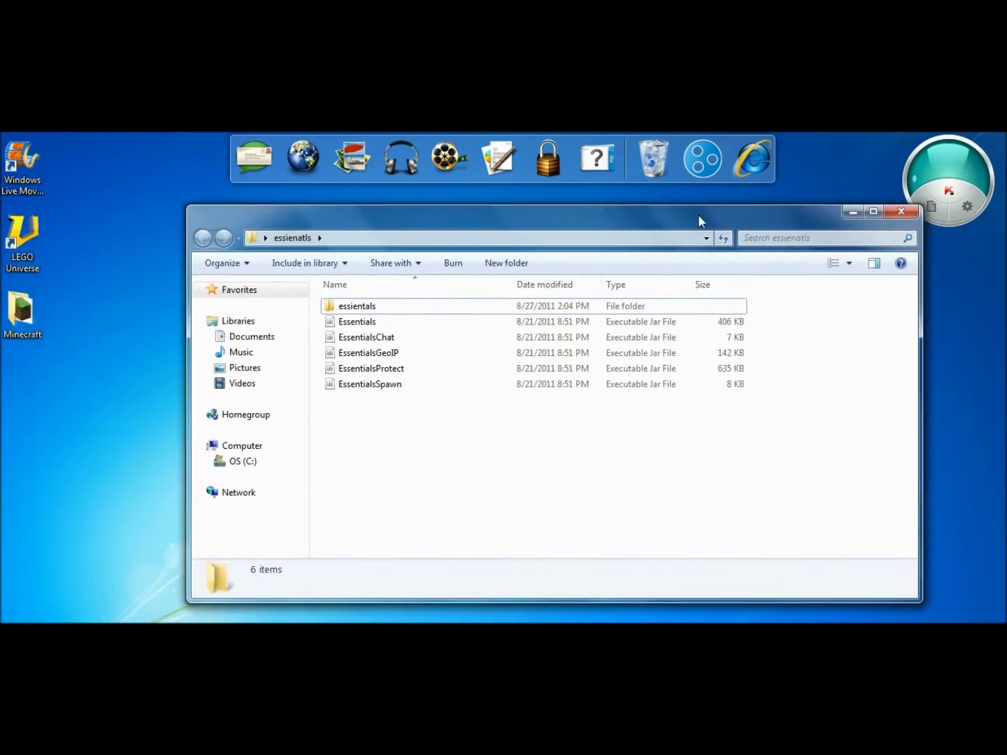
- Inspect the extracted essientals contents, including plugin.yml, then close the essienatls window
double_click(353, 311)
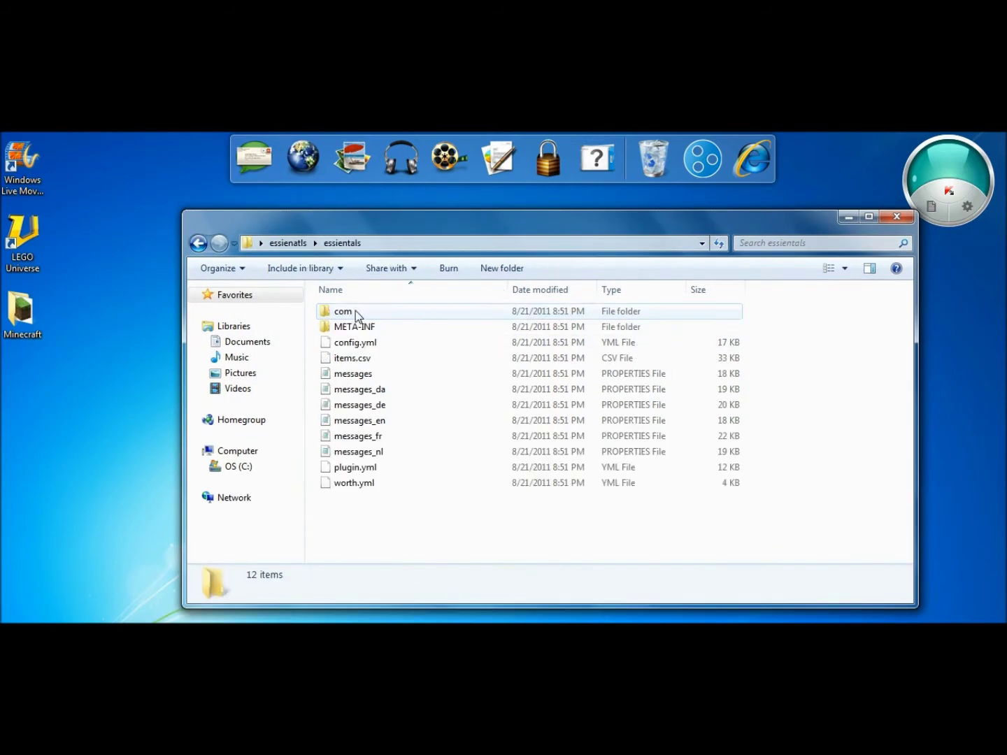
click(347, 468)
right_click(347, 468)
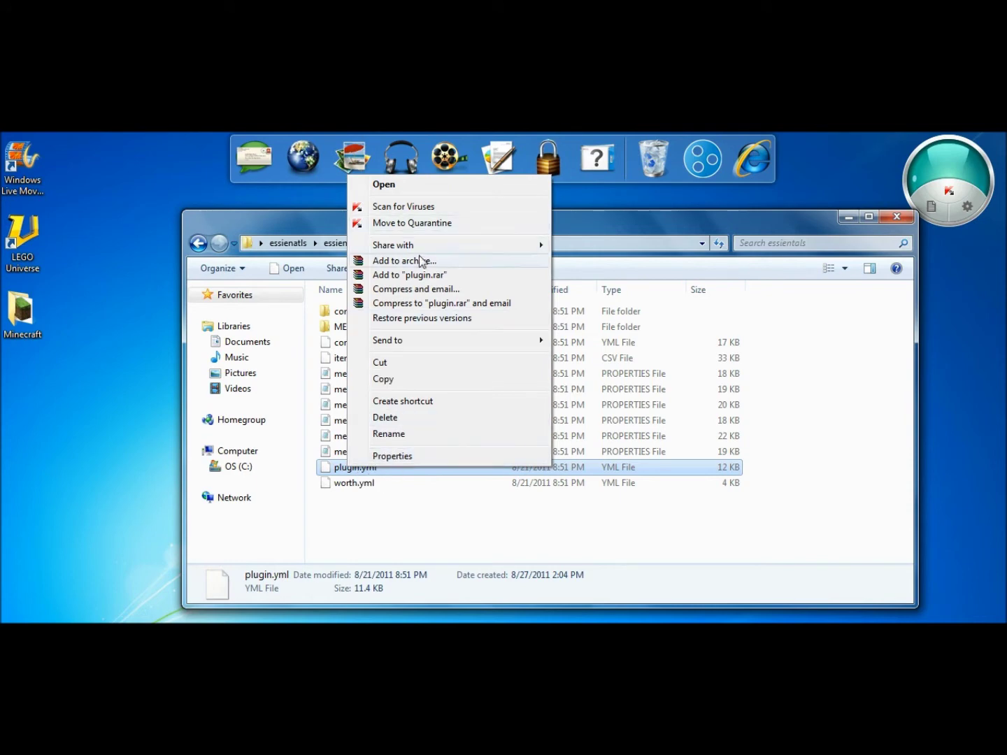
click(340, 511)
click(198, 244)
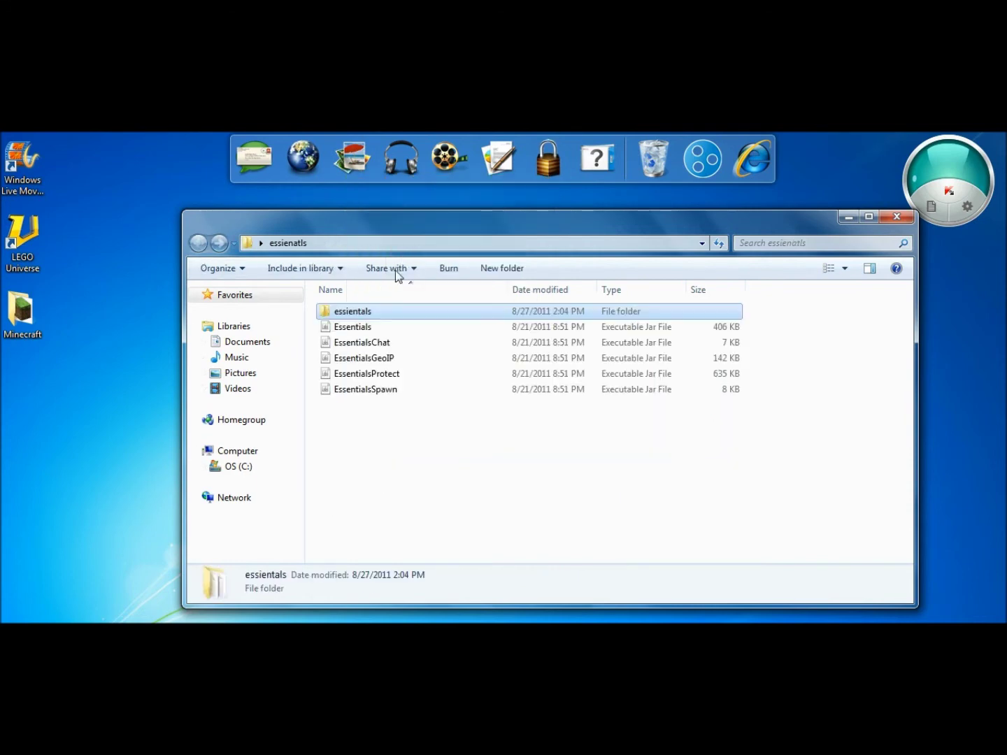
mouse_move(287, 218)
mouse_down()
mouse_move(431, 223)
mouse_move(370, 228)
mouse_up()
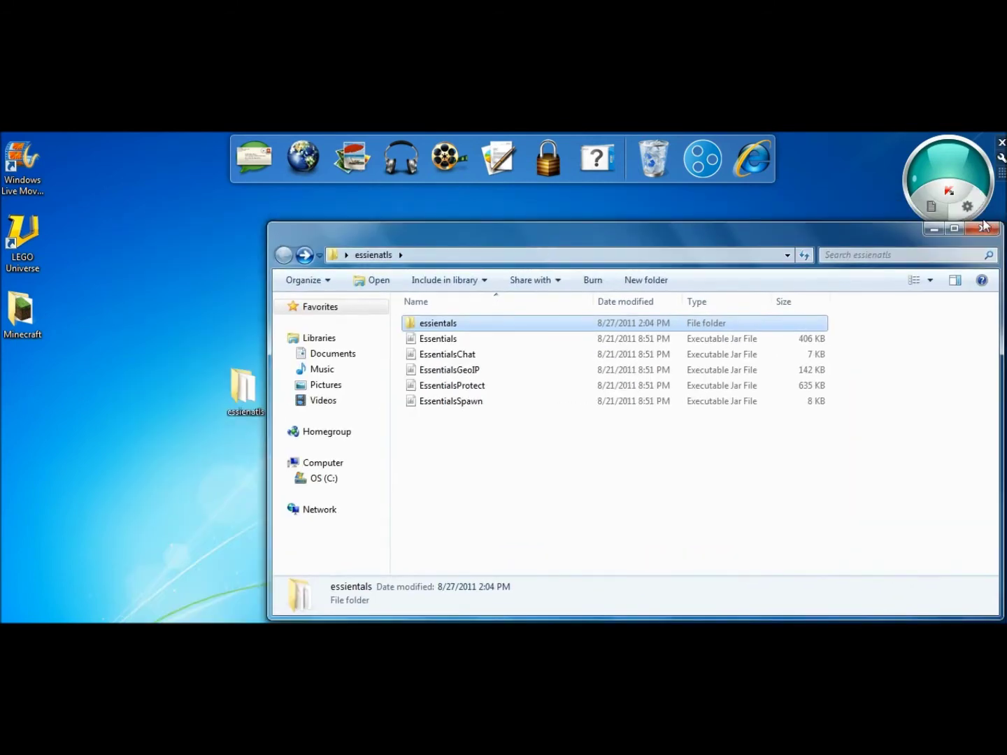
click(985, 229)
- Open the empty plugins folder in Minecraft > OverbuildUniverse
double_click(22, 312)
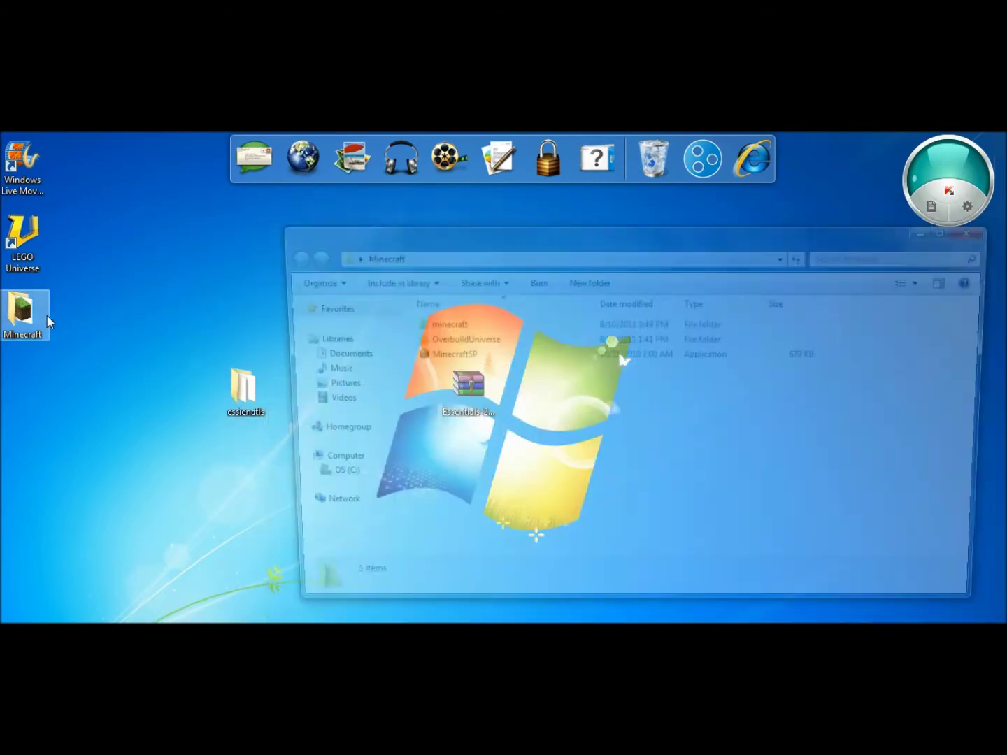
click(467, 339)
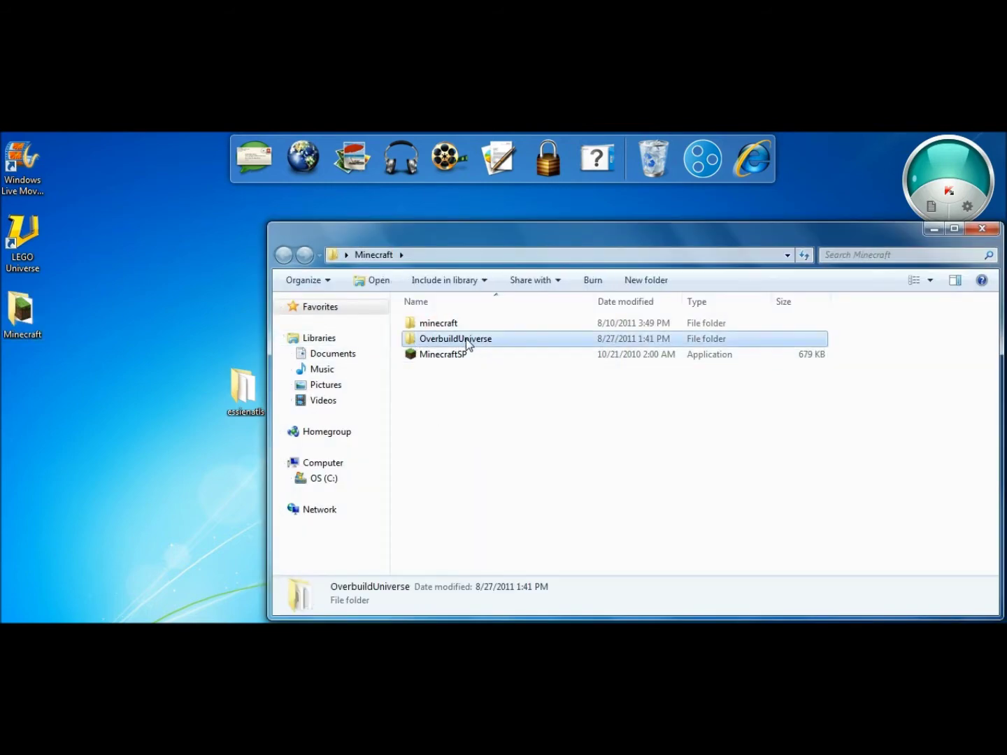
double_click(475, 340)
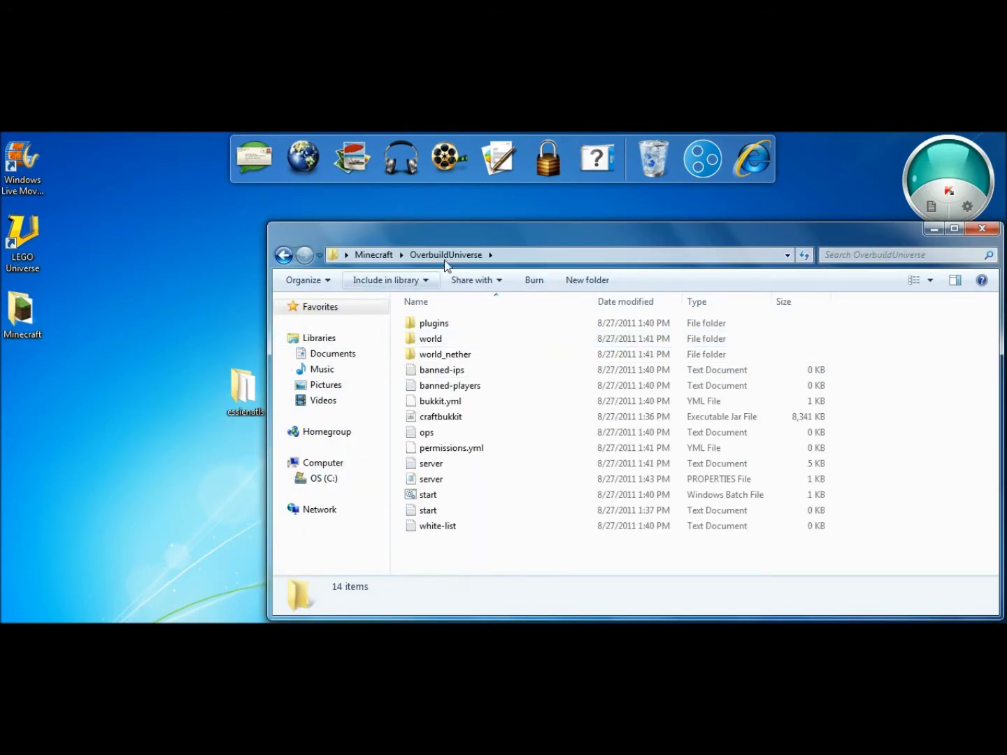
drag(504, 232, 652, 227)
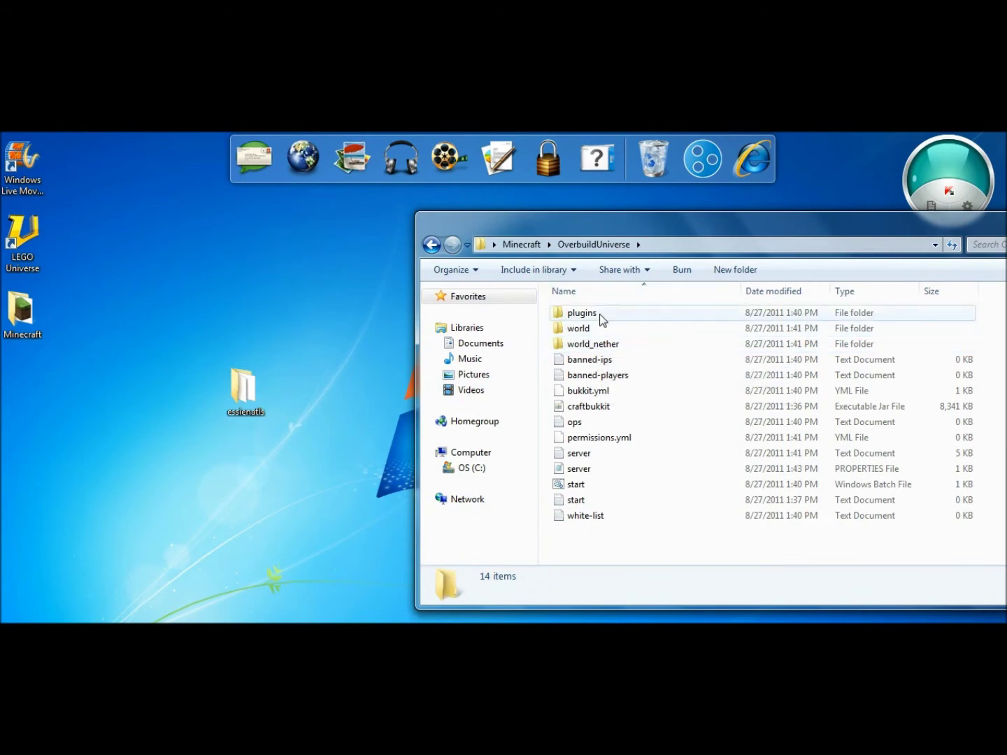
double_click(582, 316)
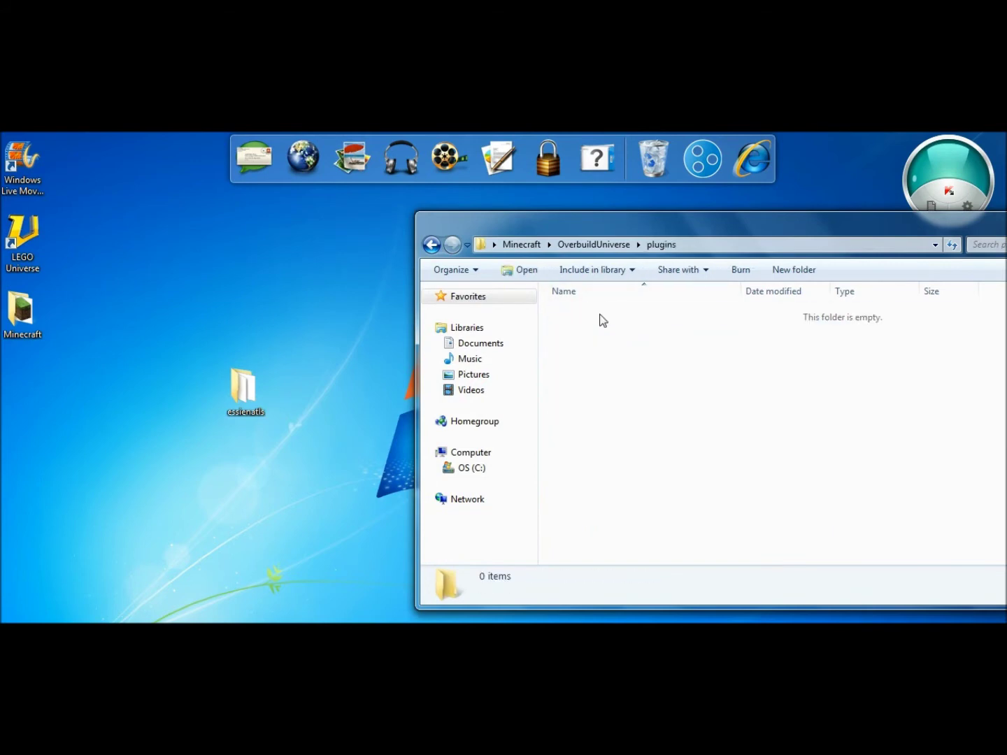
- Move the five jars and essientals folder from essienatls into plugins, then close essienatls
double_click(246, 392)
mouse_move(226, 339)
mouse_down()
mouse_move(223, 241)
mouse_move(830, 414)
mouse_up()
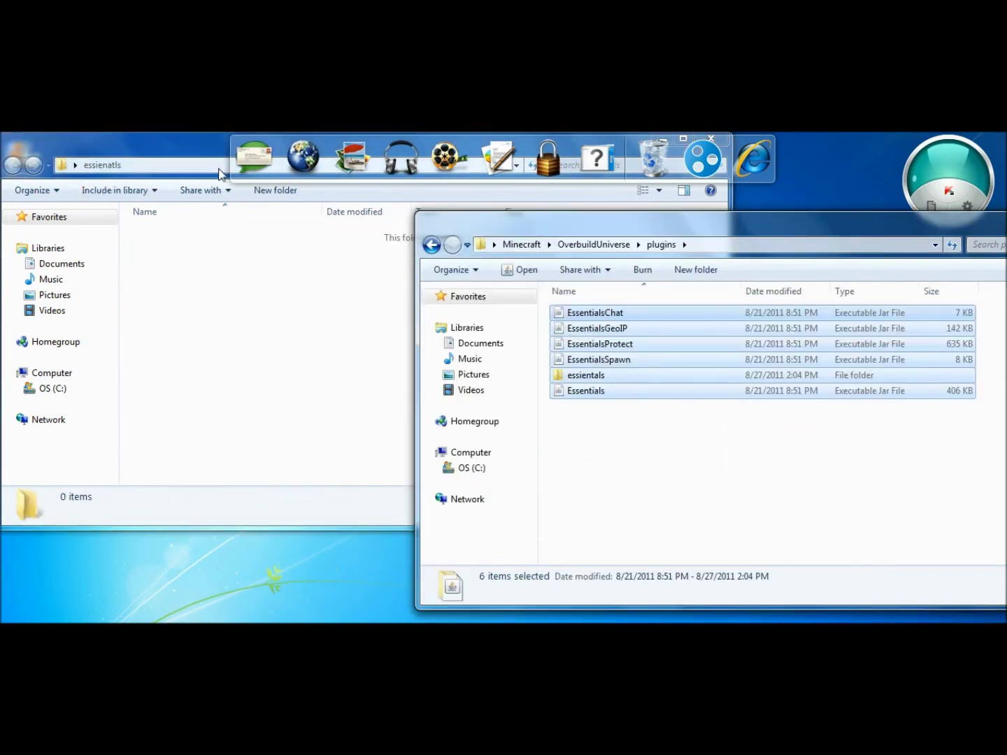
drag(181, 142, 181, 229)
click(665, 231)
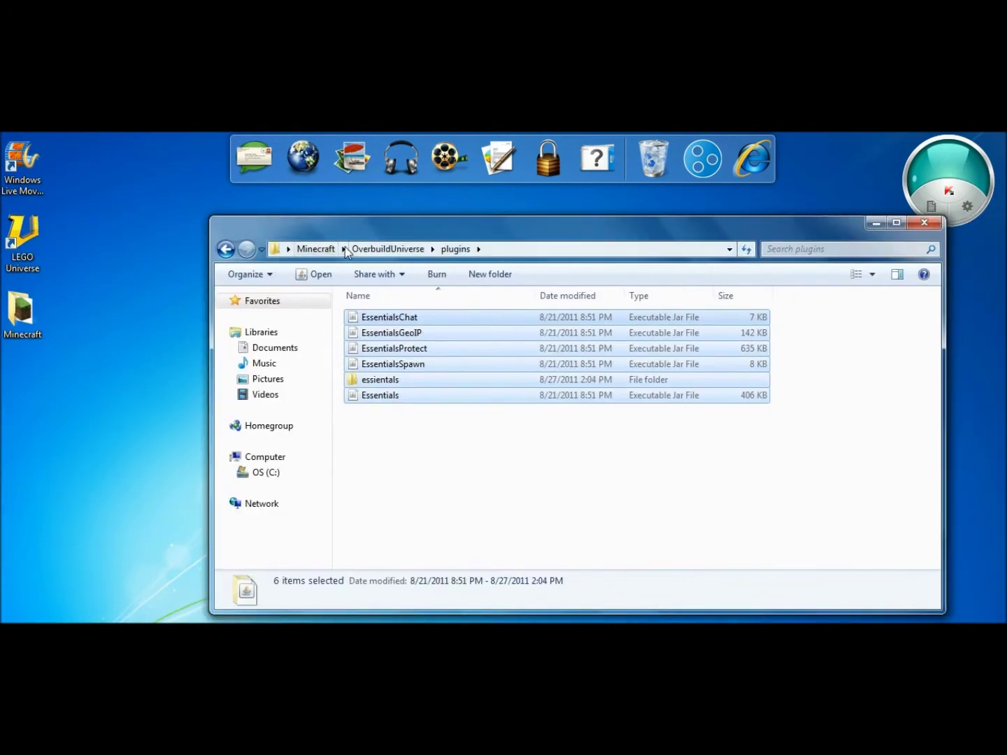
- Start the OverbuildUniverse server with start.bat and minimize its console window
click(226, 249)
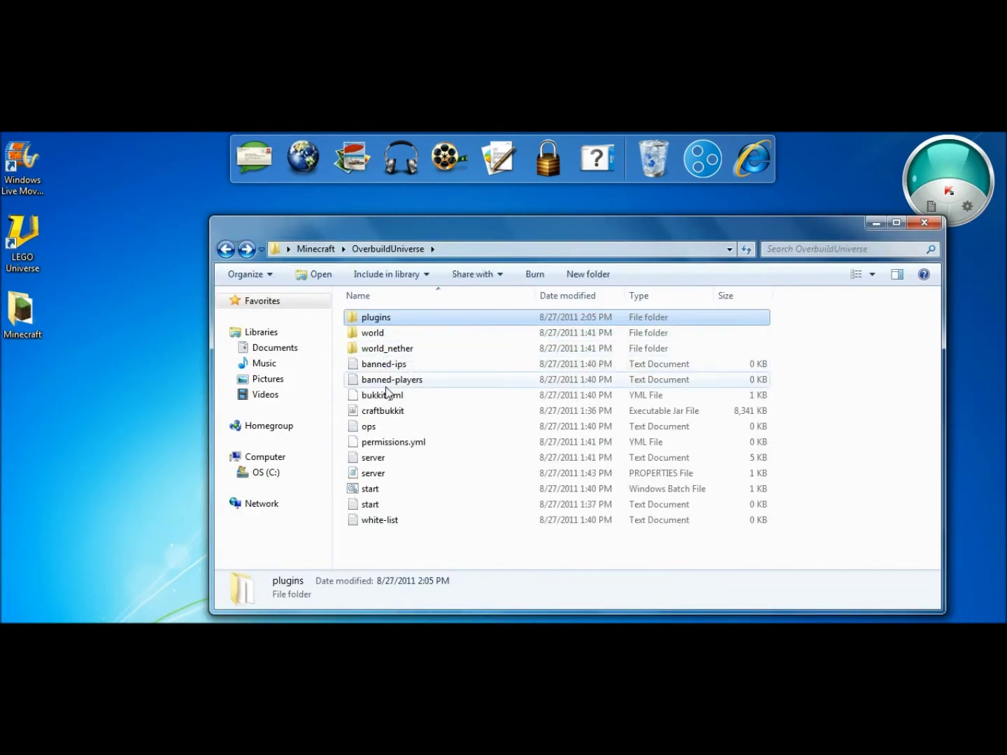
click(398, 489)
double_click(398, 491)
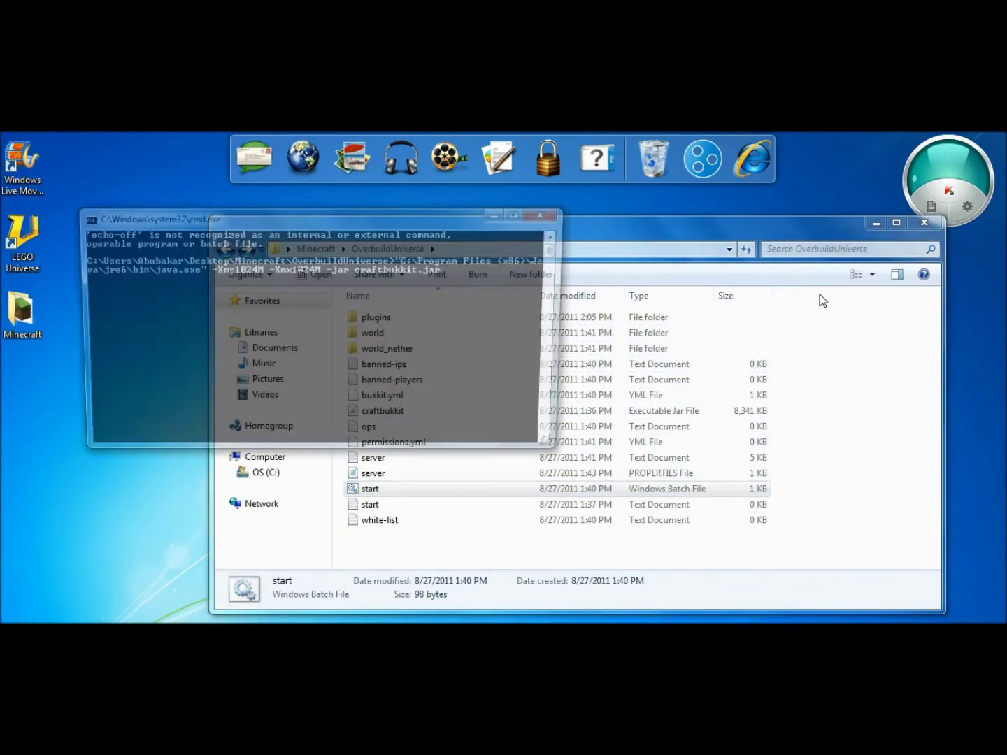
scroll(551, 496, up, 2)
click(924, 222)
drag(447, 215, 801, 230)
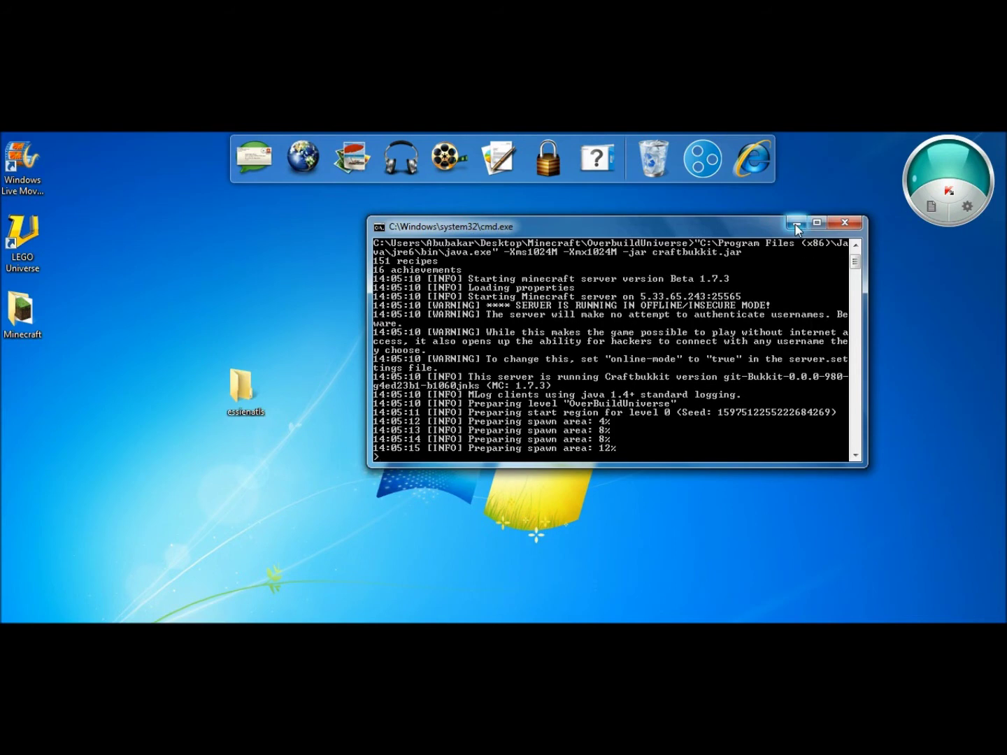
click(796, 223)
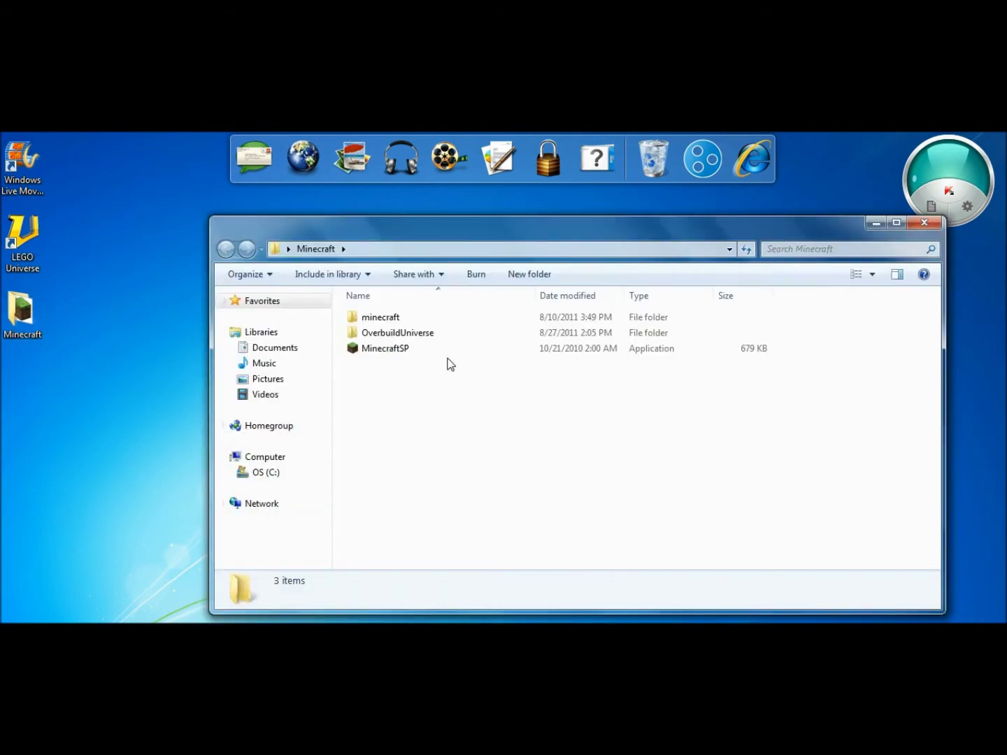
click(440, 348)
- Enter Minecraft from the launcher, open the Multiplayer screen, then minimize the game
click(928, 225)
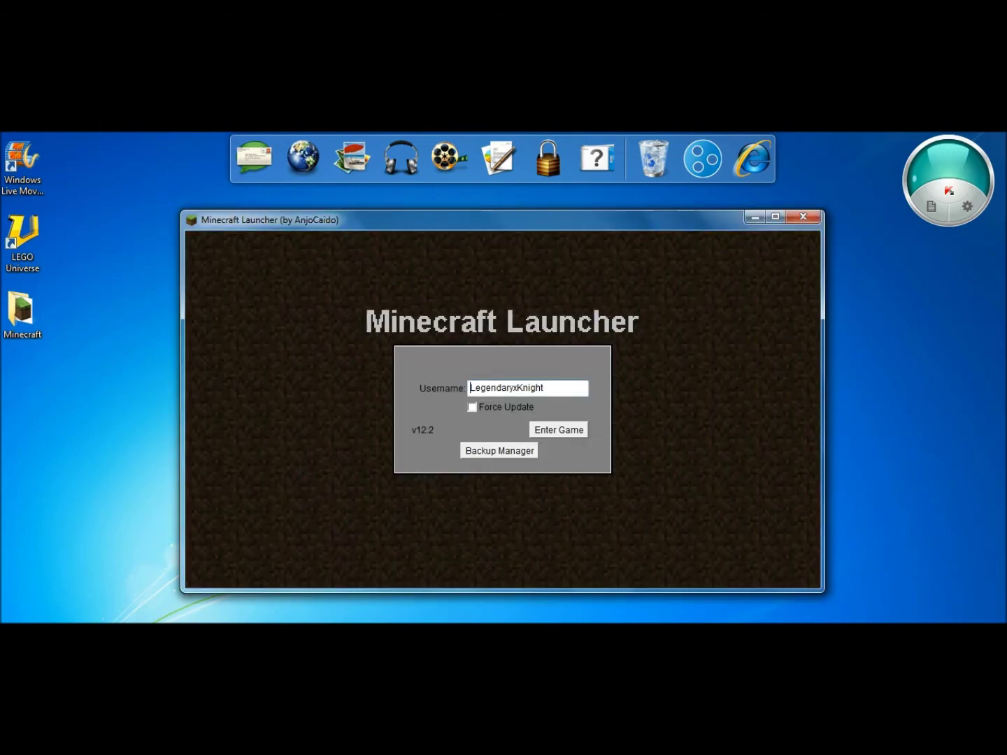
click(560, 429)
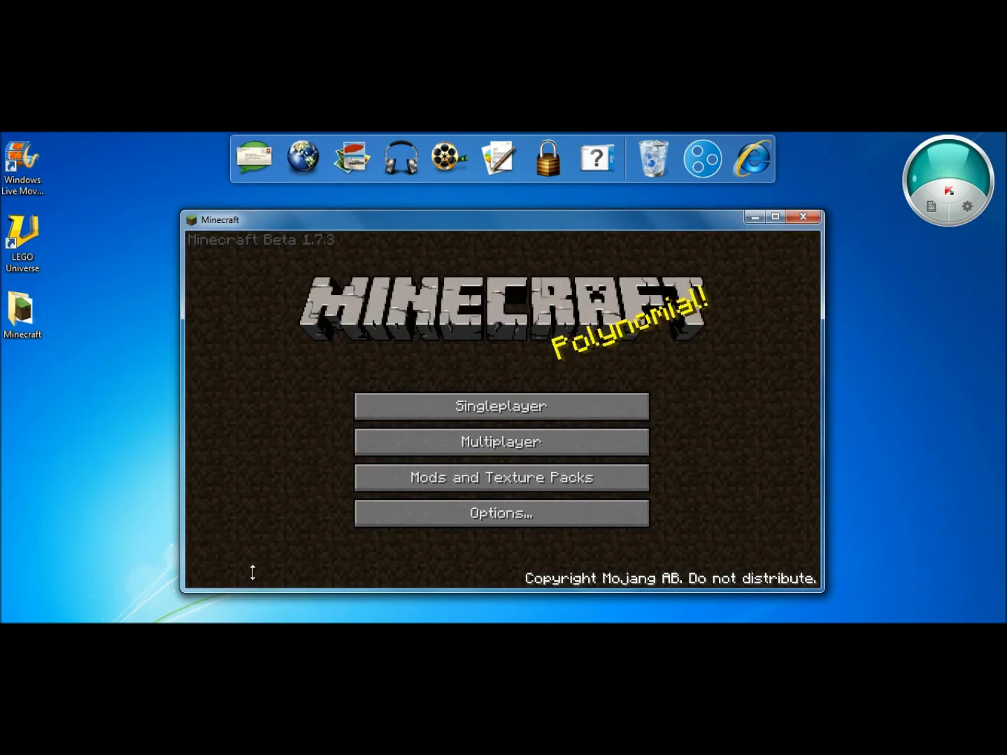
click(511, 445)
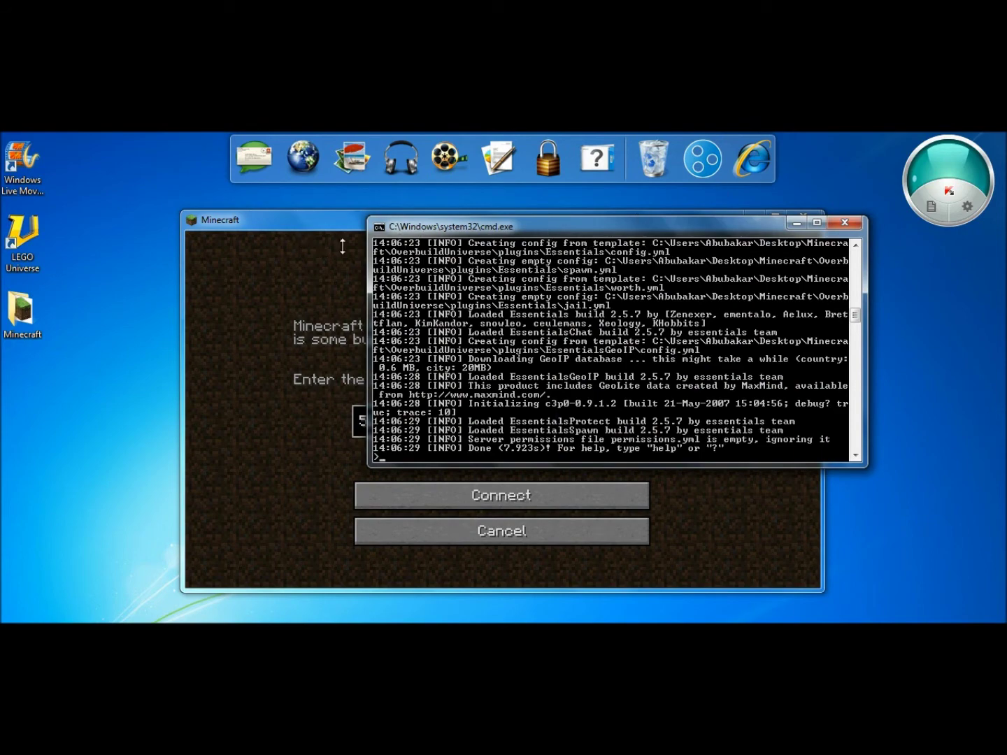
drag(341, 222, 416, 219)
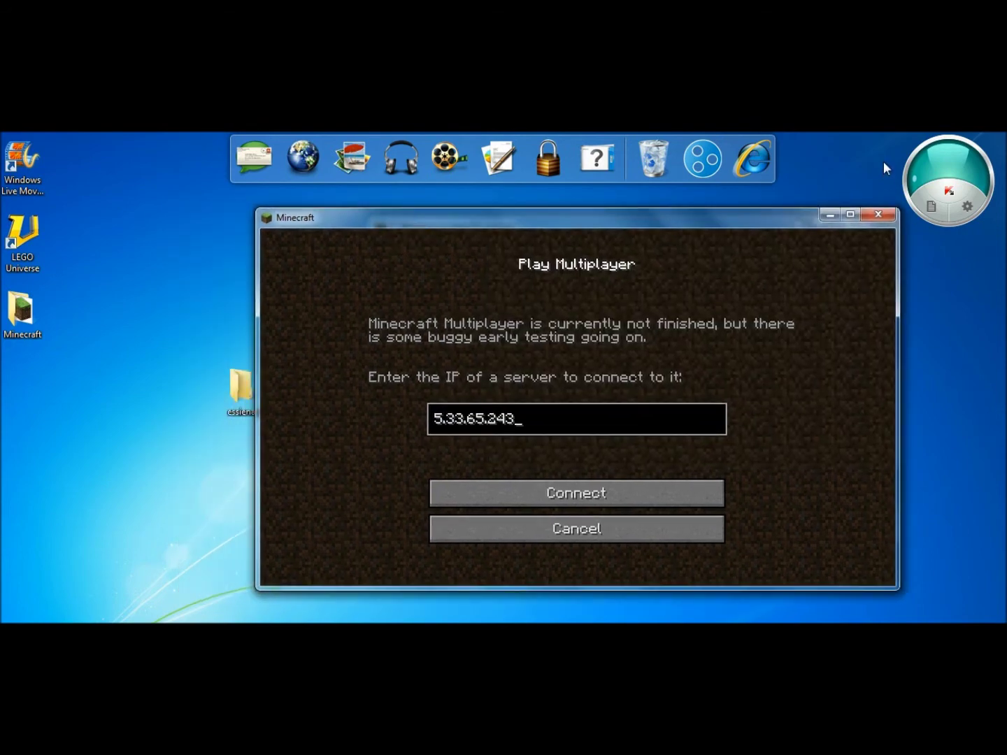
click(828, 217)
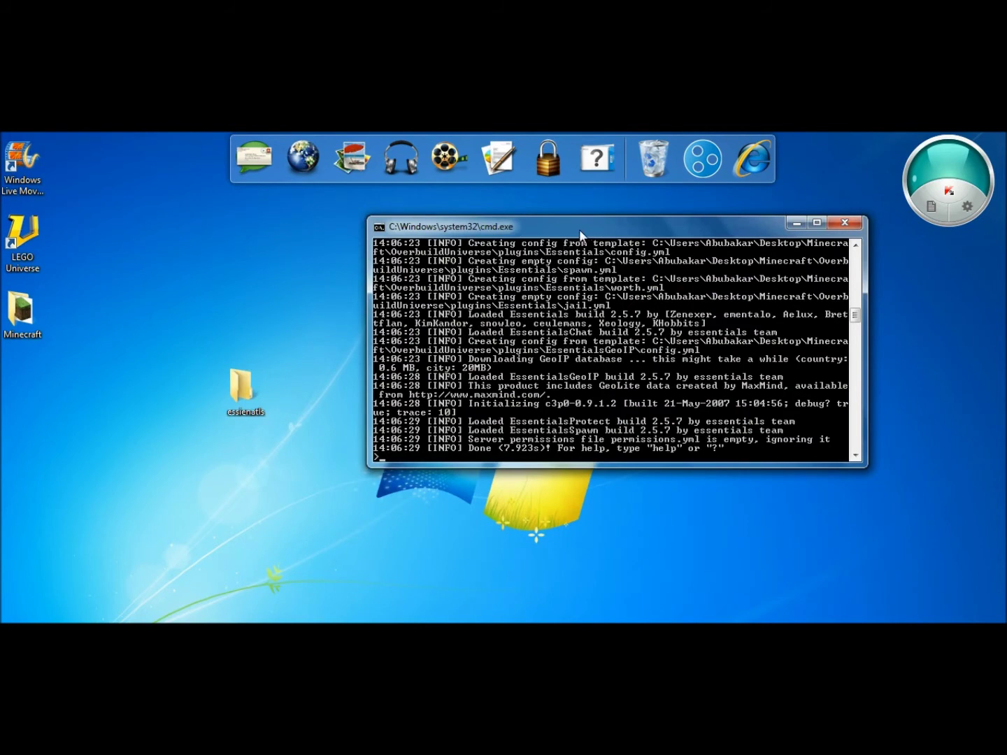
- Run save-all, then stop, in the OverbuildUniverse server console
drag(582, 234, 497, 236)
text(save)
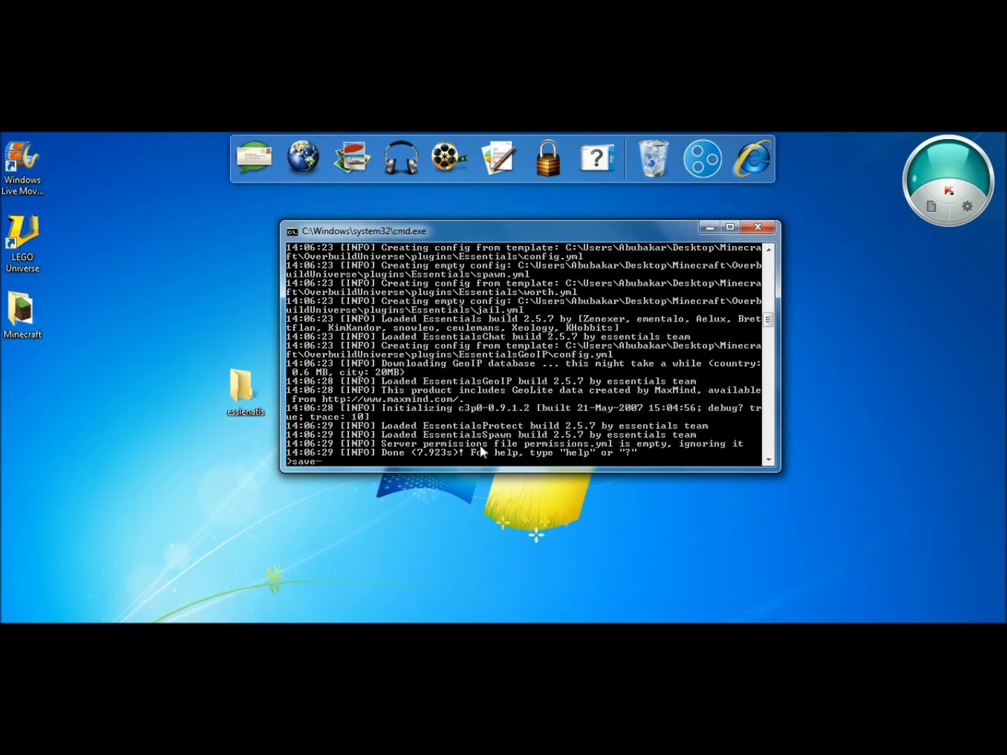
text(-all)
key(Return)
text(stop)
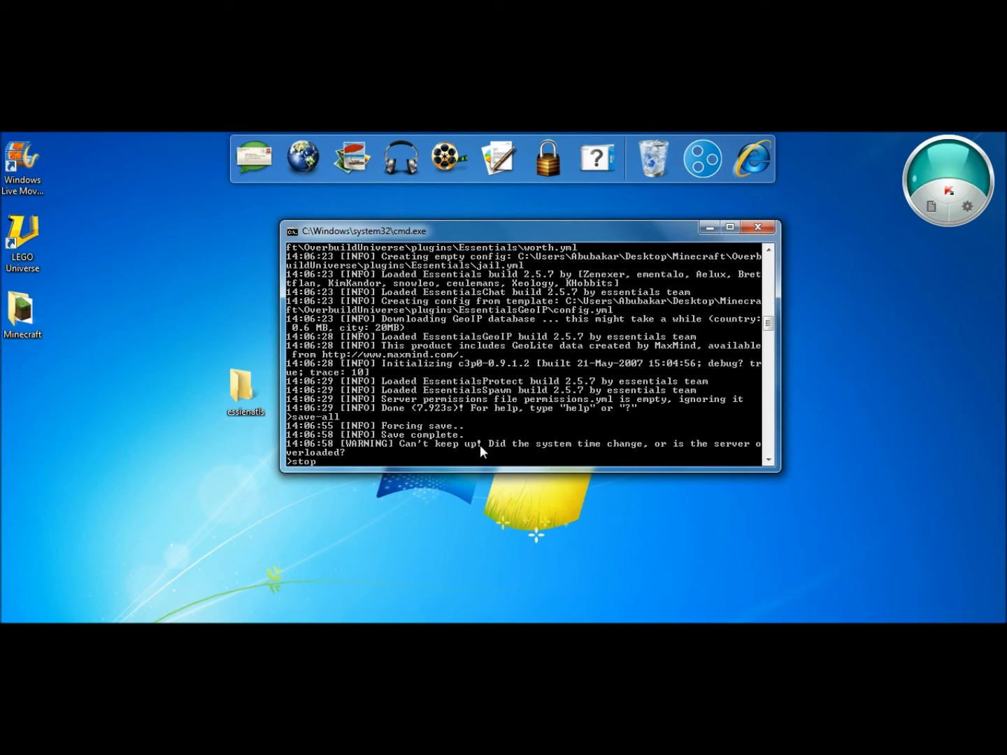
key(Return)
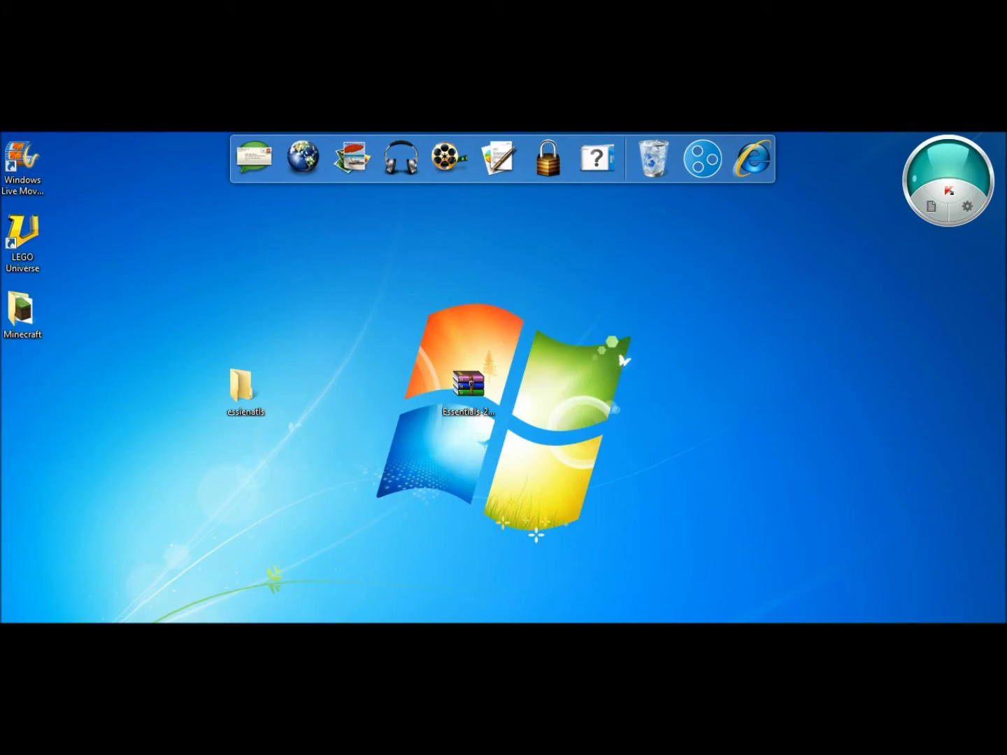
- Relaunch the server via OverbuildUniverse's start.bat and move its console up and right
double_click(22, 315)
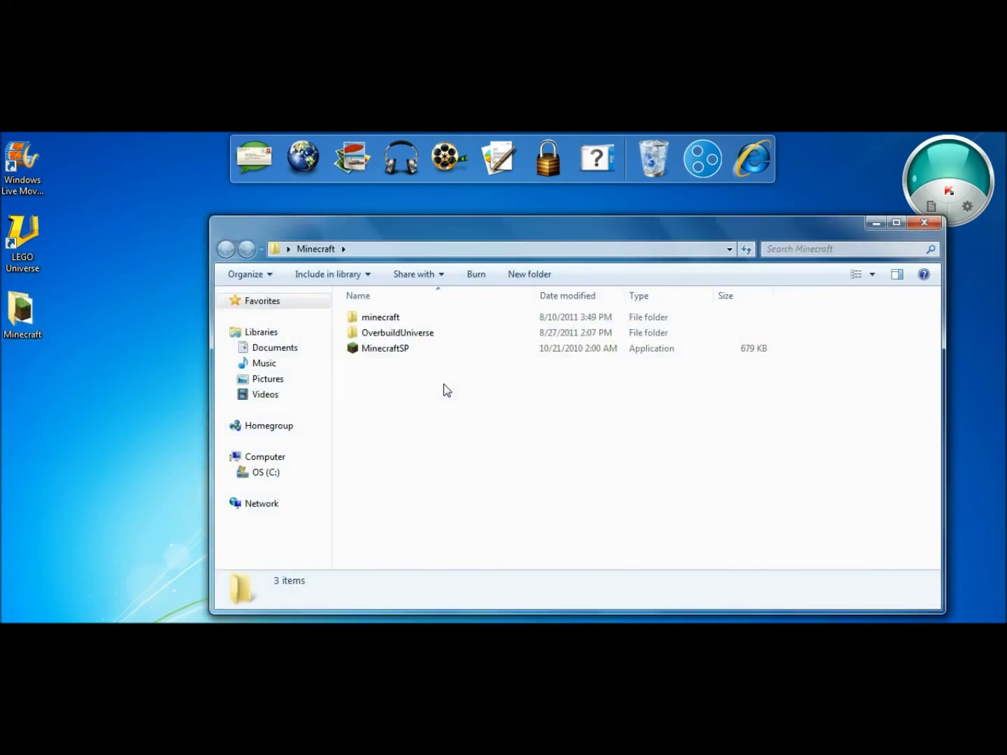
double_click(419, 336)
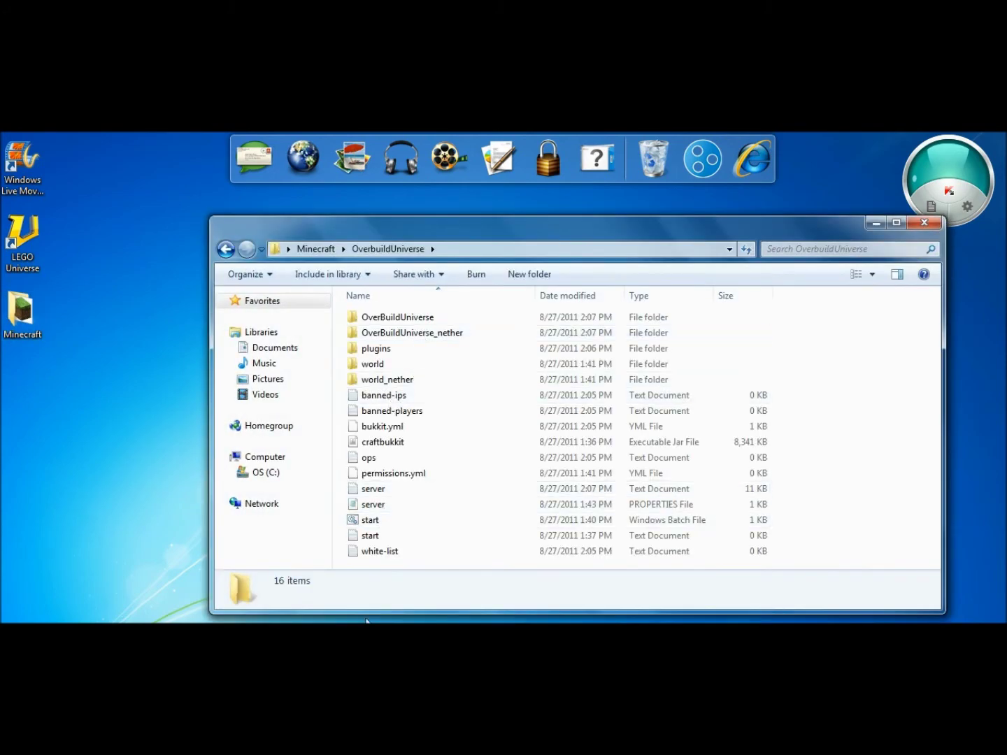
double_click(369, 520)
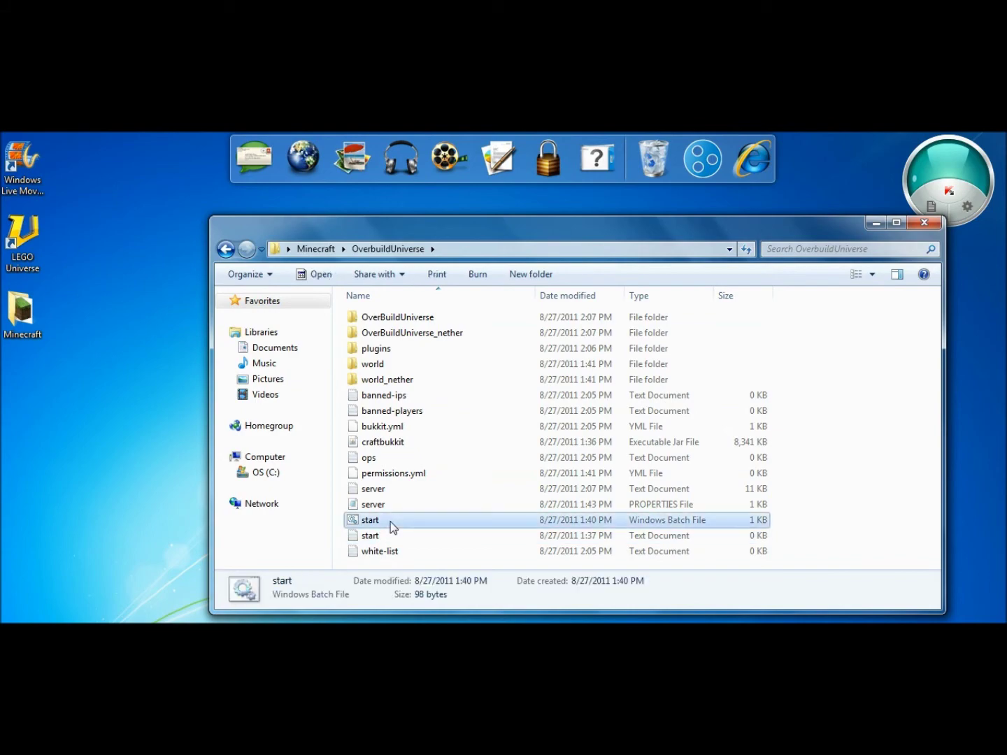
click(925, 223)
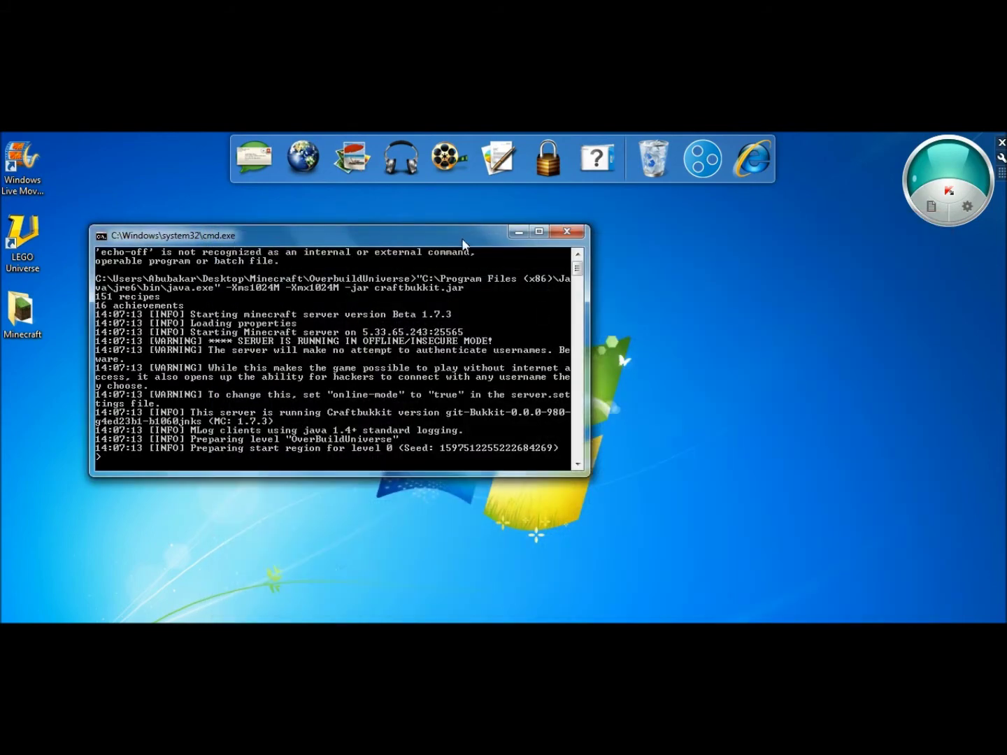
drag(563, 230, 832, 212)
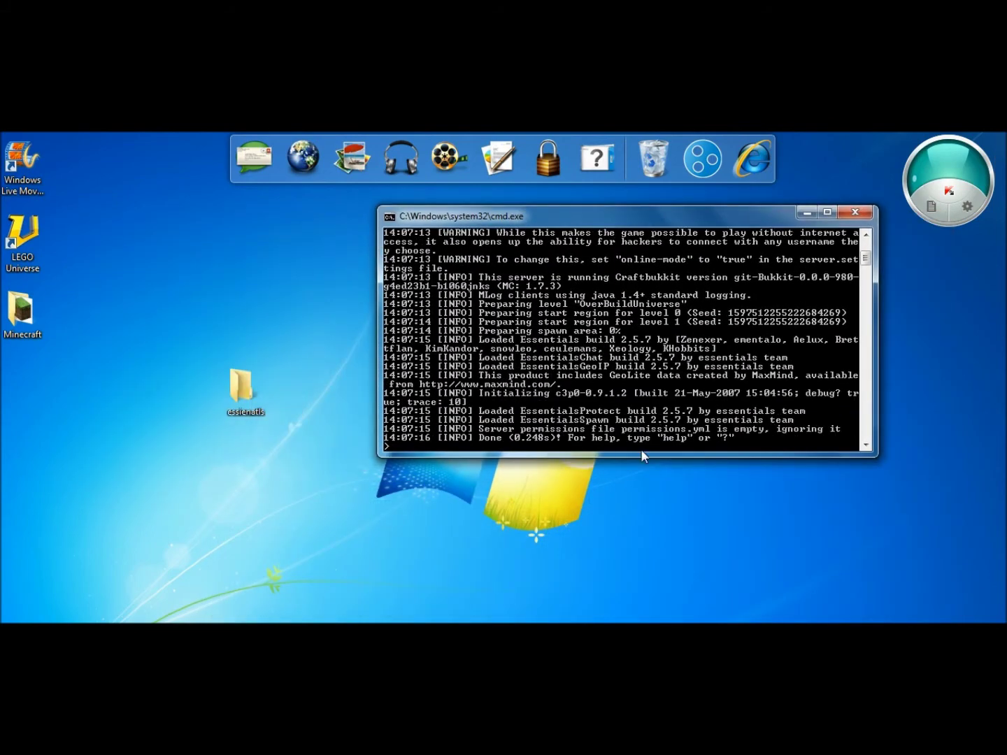
mouse_move(414, 550)
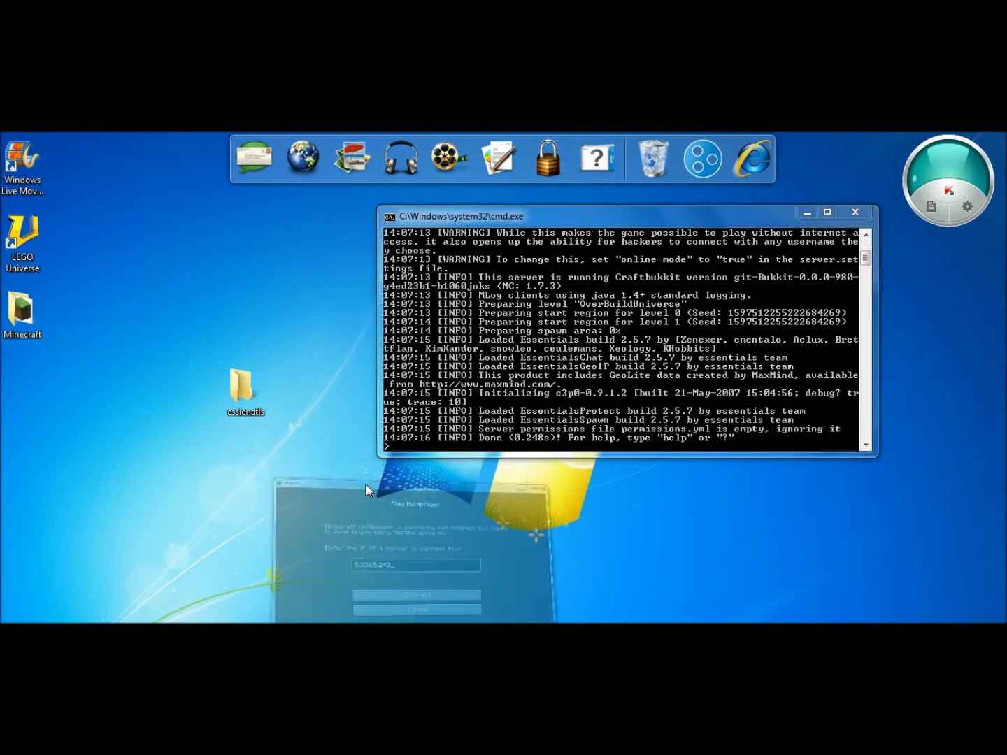
- Reconnect Minecraft to the restarted Bukkit server and look toward the hillside and sky
click(366, 503)
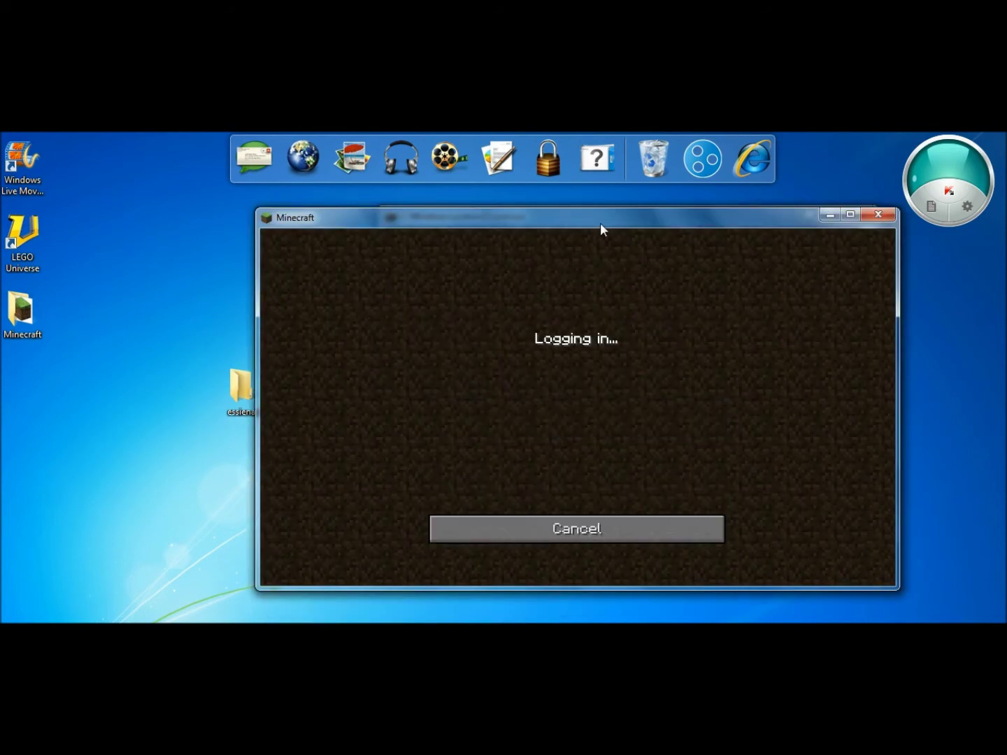
drag(578, 408, 577, 407)
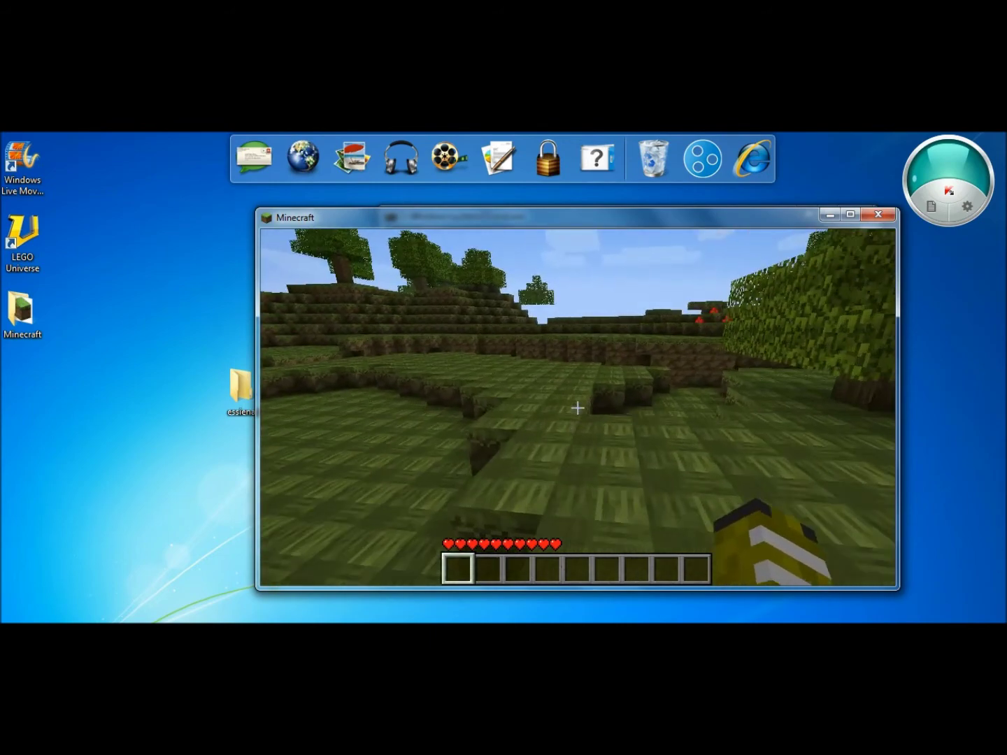
- Send /spawnmob cow 3 in chat, which is rejected with a no-access message
key(t)
text(/spawnmob cow 3)
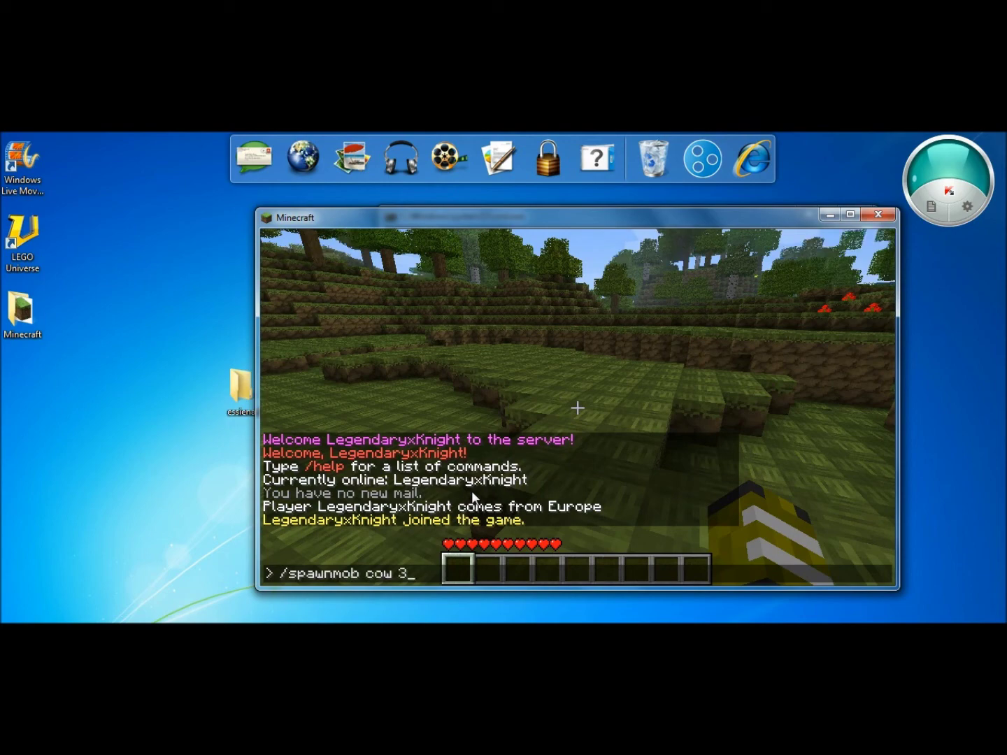
key(Return)
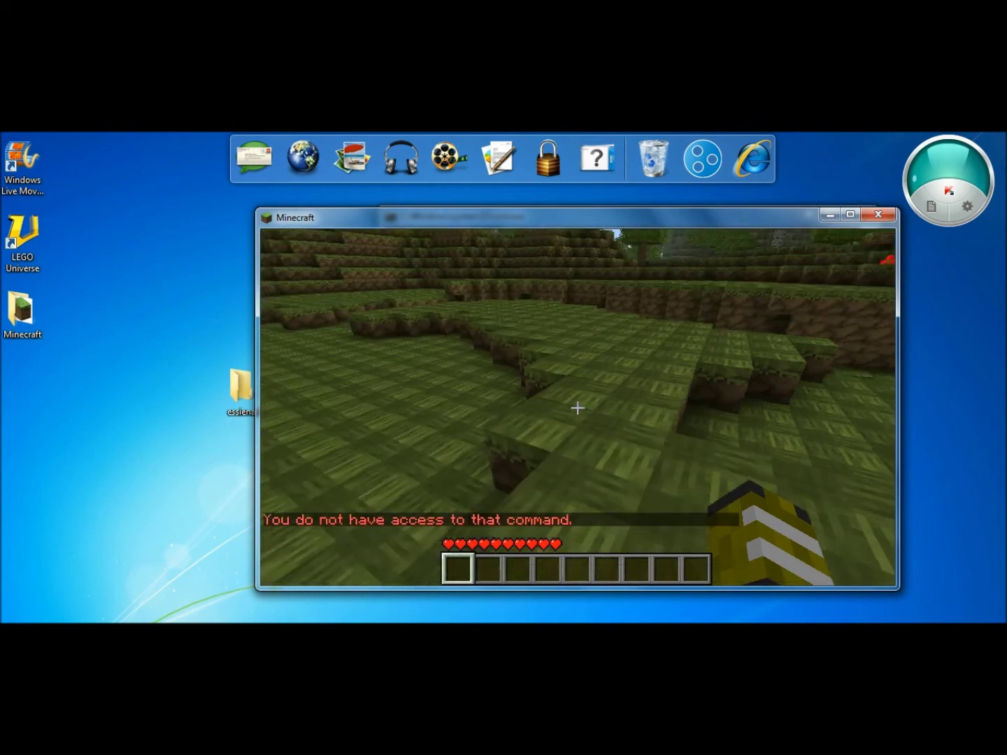
key(w)
- Walk across the grass toward the hill, then pause to the Game menu
key(w)
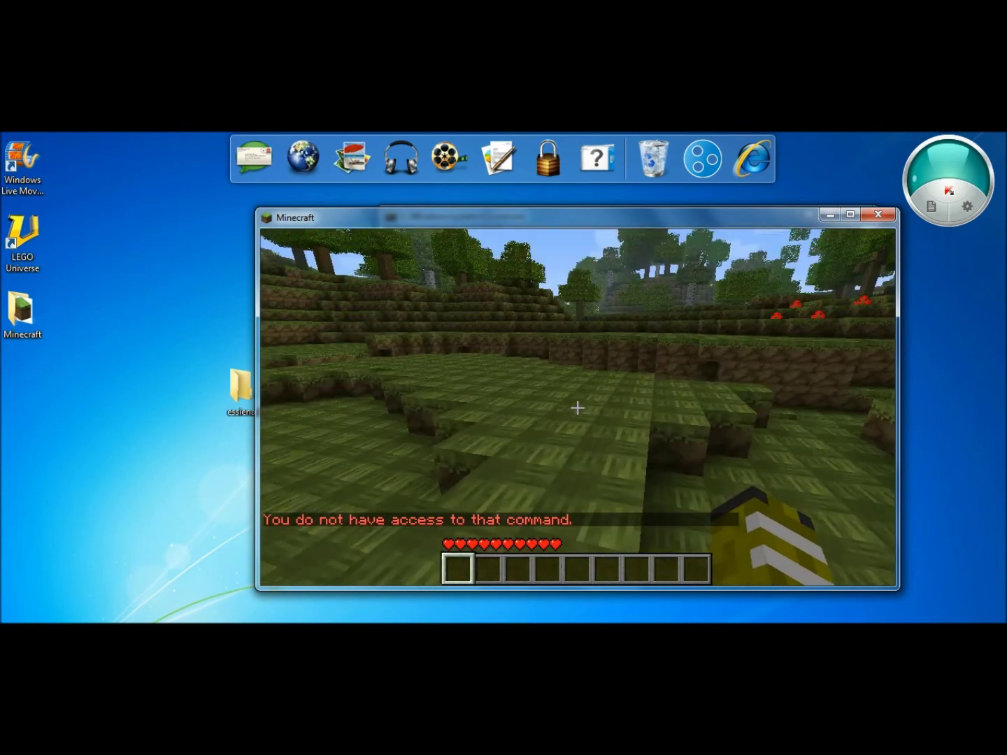
key(w)
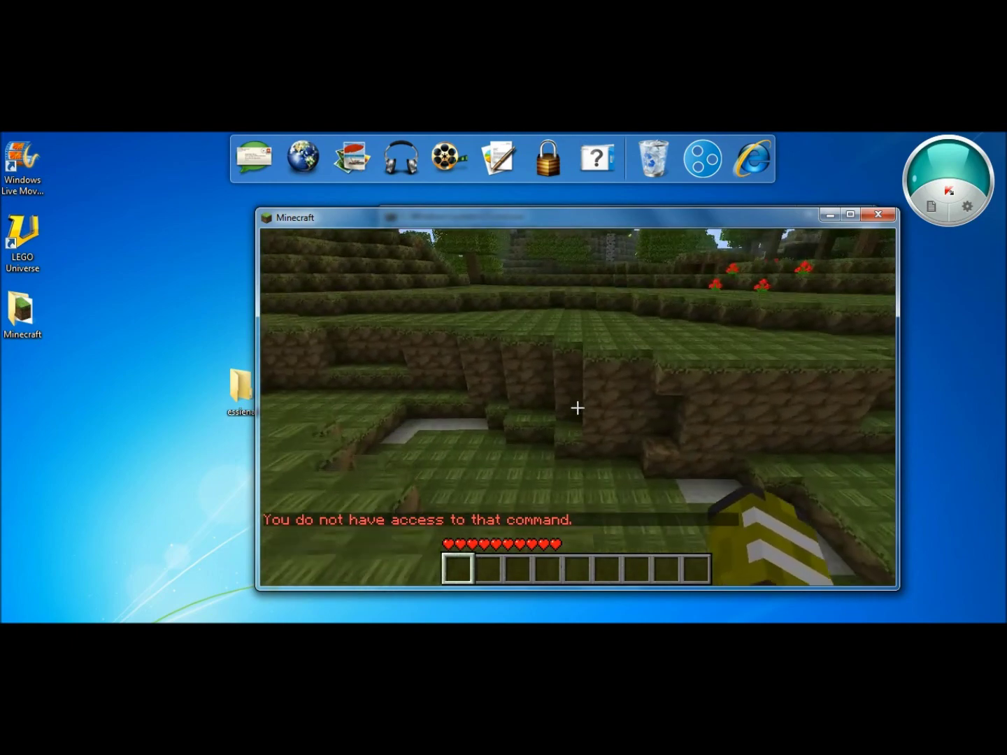
key(w)
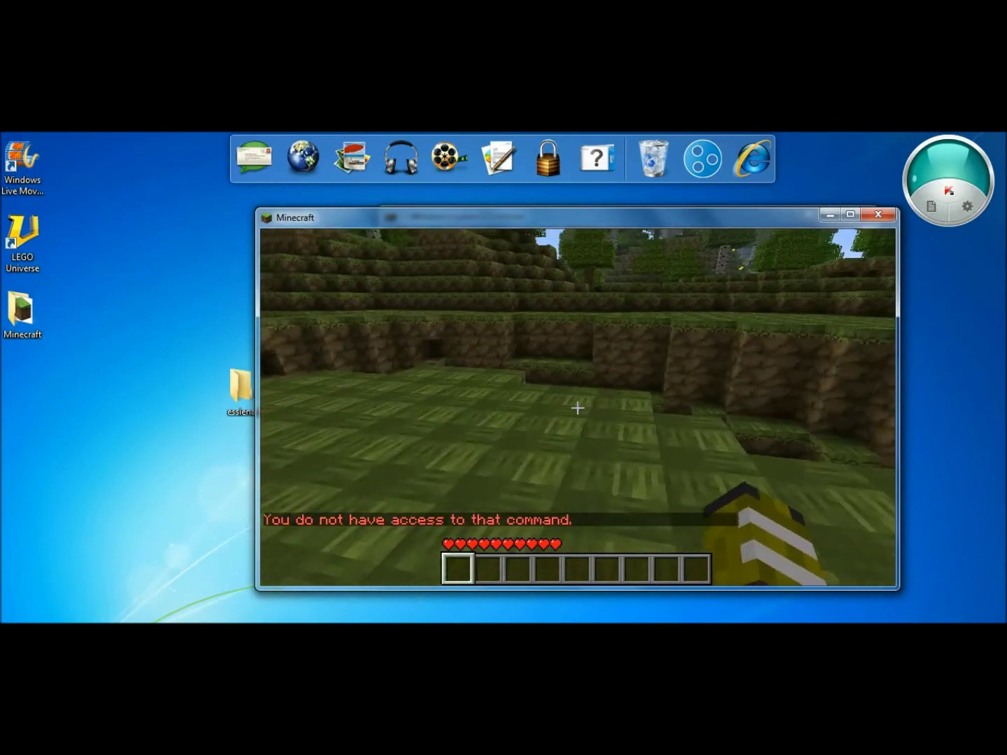
key(w)
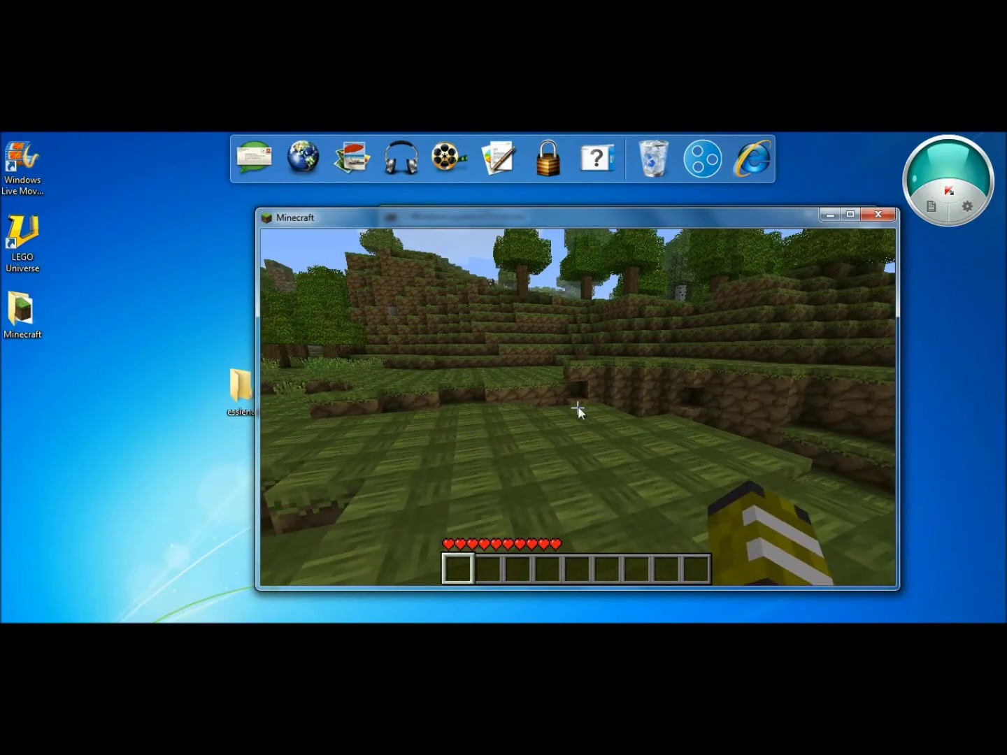
key(Escape)
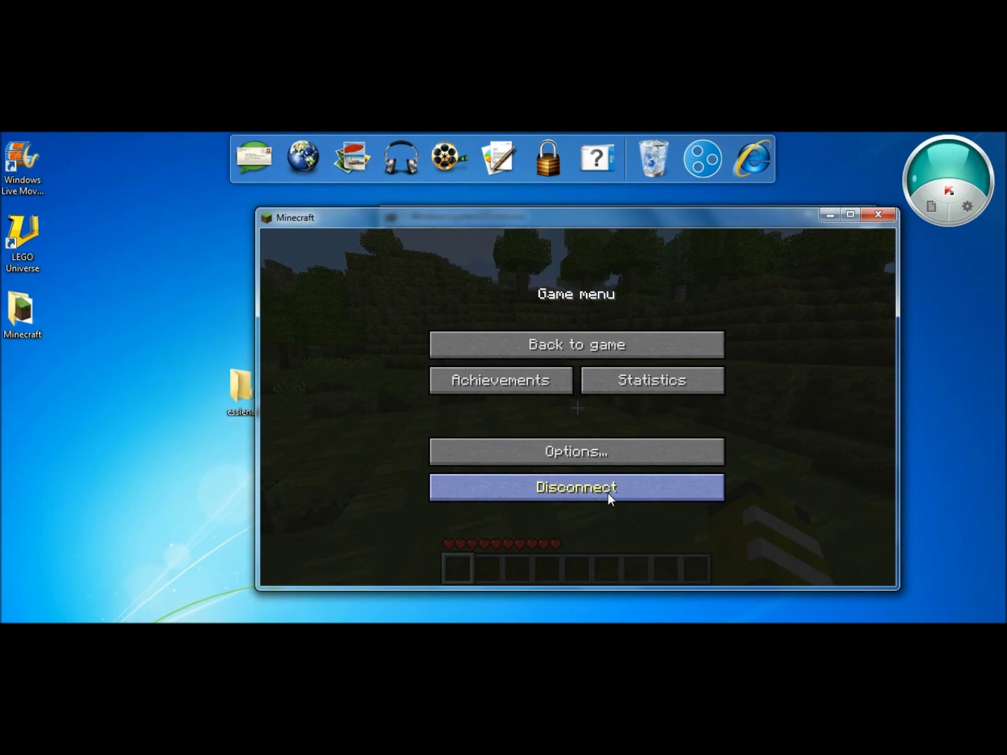